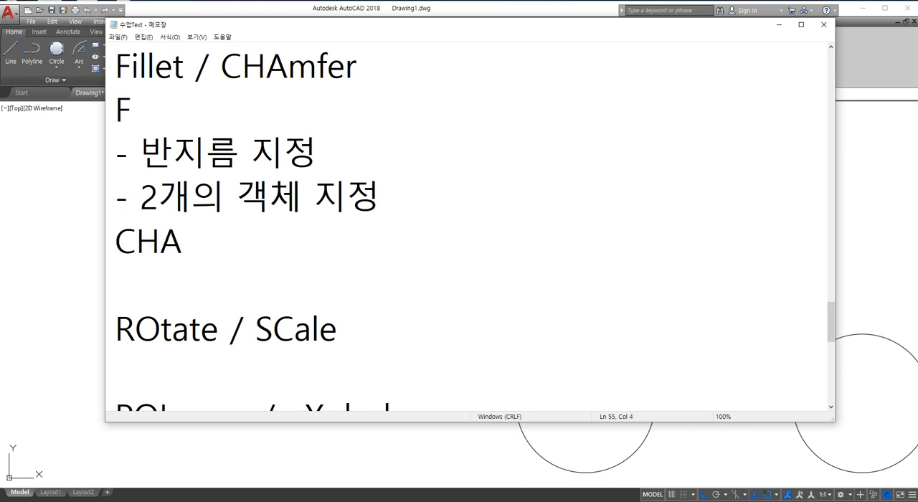
Add the note line "- 두 개의 길이를 입력" under the CHA heading.
key(Return)
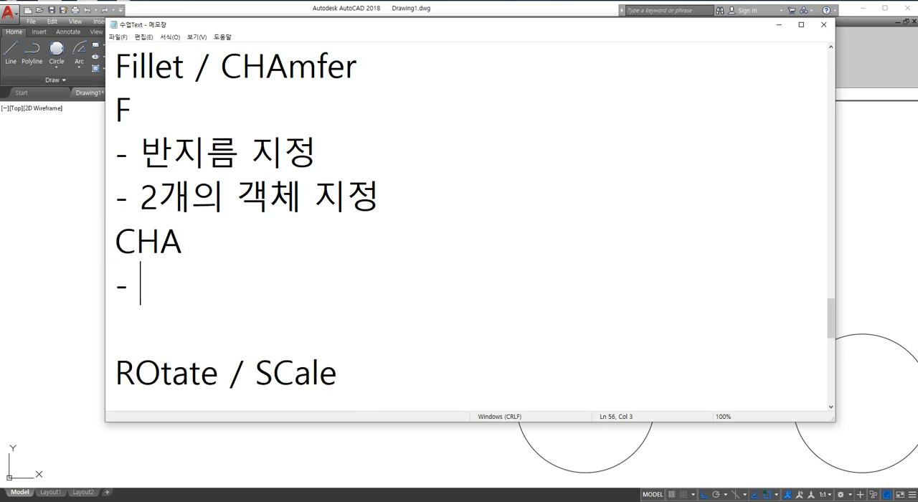
text(- 두 개의 )
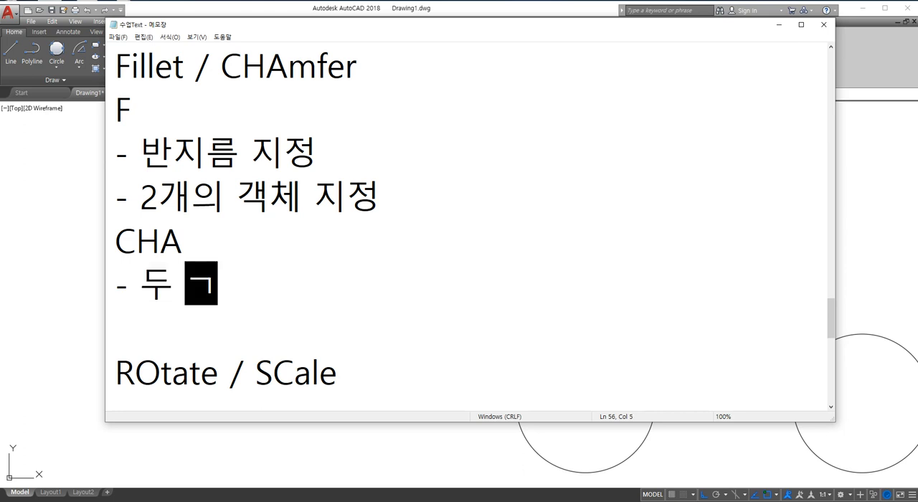
text(길이를 ㅇ입력ㄷ)
key(BackSpace)
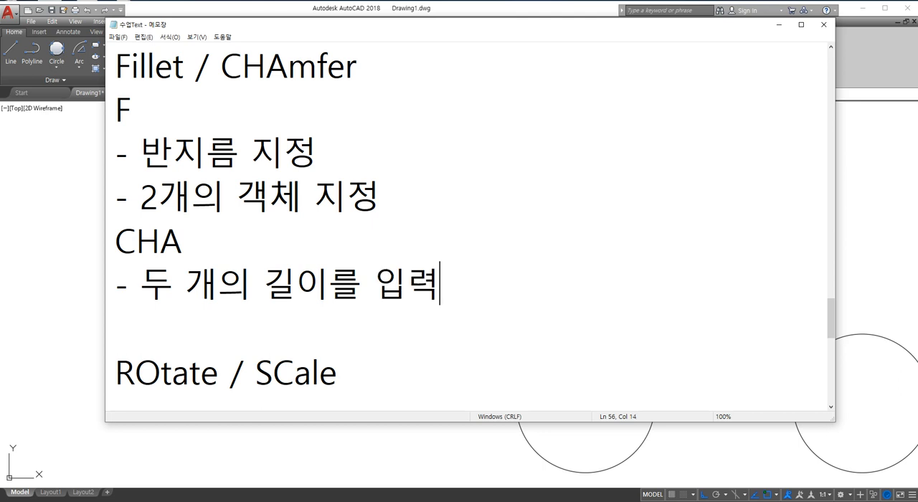
Add a second note line "- 2개의 객체 지정" under the CHA heading.
key(Return)
text(- 2rodml)
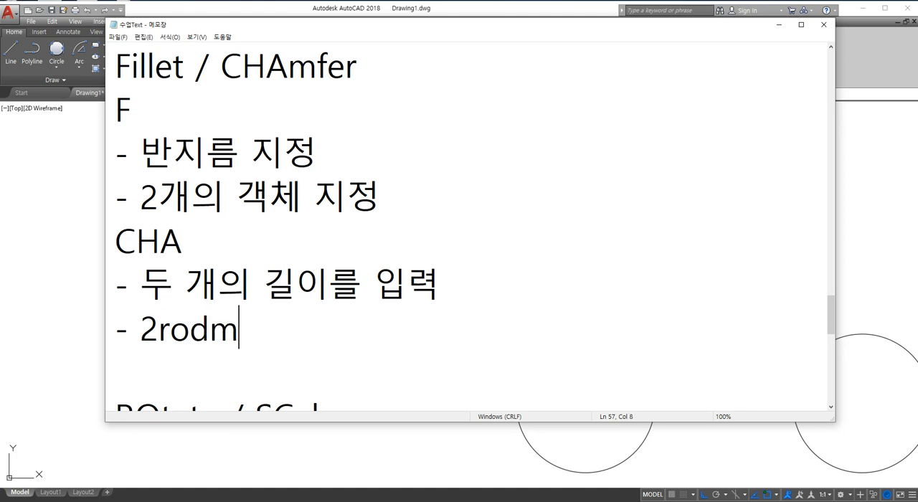
key(BackSpace)
key(BackSpace)
key(BackSpace)
key(BackSpace)
key(BackSpace)
text(개의 객체 )
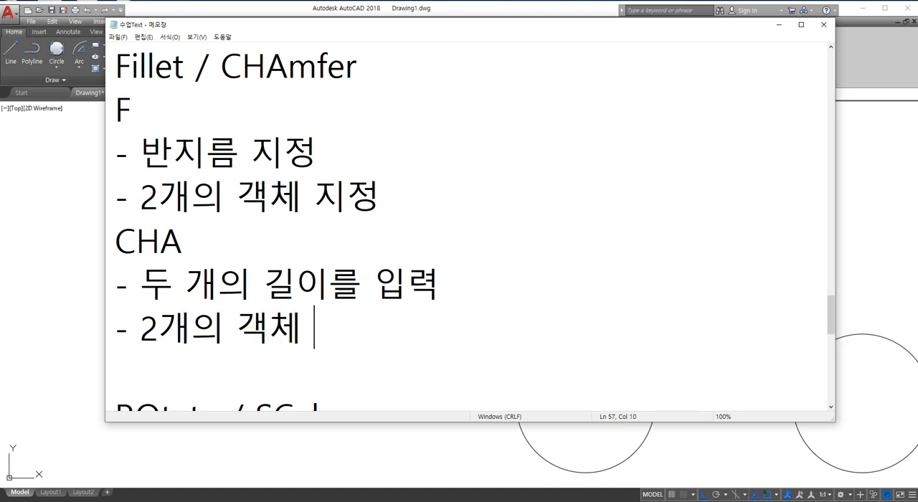
text(지정)
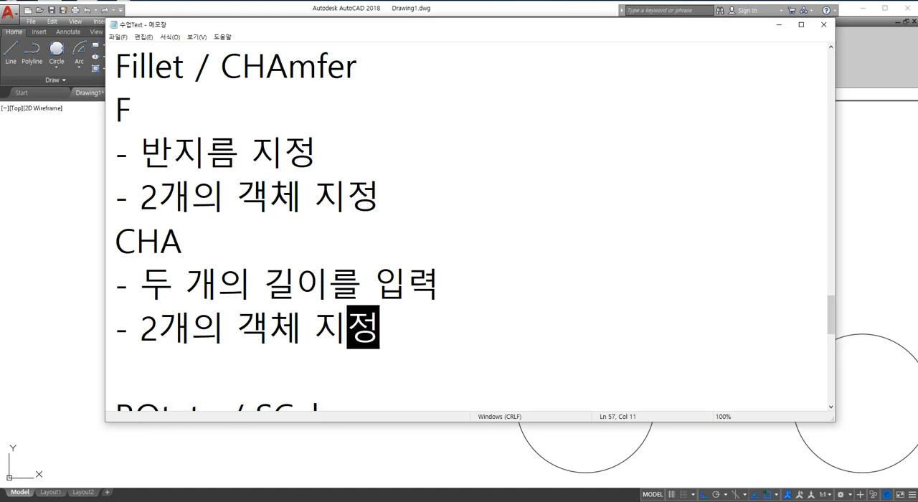
Annotate the notes with a blue corner, a red fillet arc and a circled R with a leader, then clear the ink.
click(461, 224)
key(ctrl+F1)
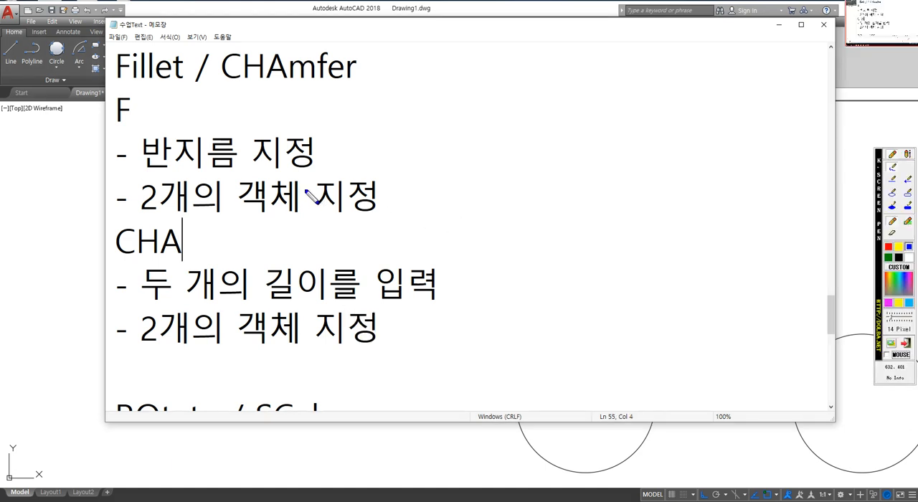
mouse_move(196, 96)
mouse_down()
mouse_move(479, 96)
mouse_move(479, 333)
mouse_up()
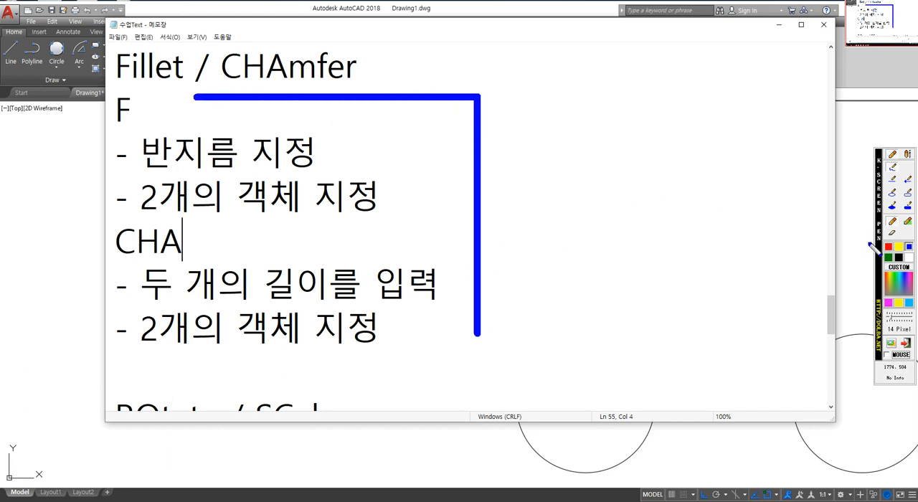
click(890, 248)
mouse_move(341, 100)
mouse_down()
mouse_move(455, 129)
mouse_move(481, 196)
mouse_move(478, 248)
mouse_up()
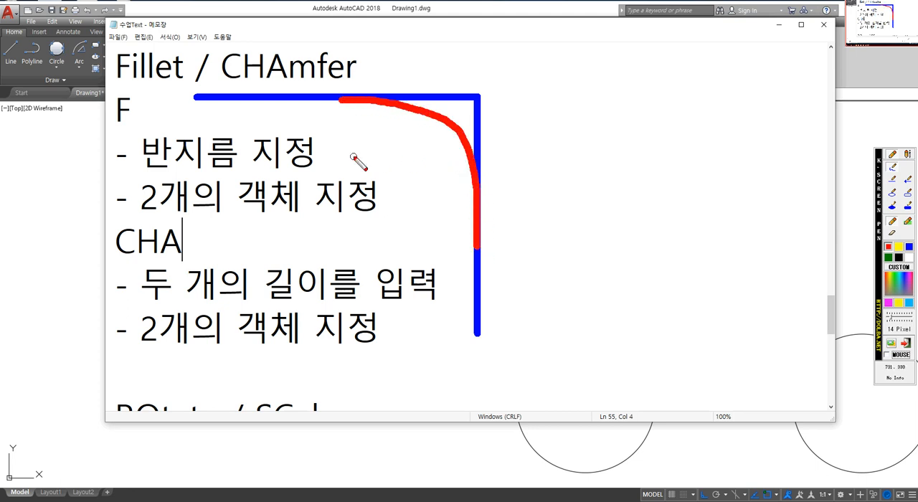
drag(358, 190, 586, 124)
drag(504, 120, 510, 164)
mouse_move(531, 69)
mouse_down()
mouse_move(536, 123)
mouse_move(561, 109)
mouse_move(499, 113)
mouse_move(584, 118)
mouse_up()
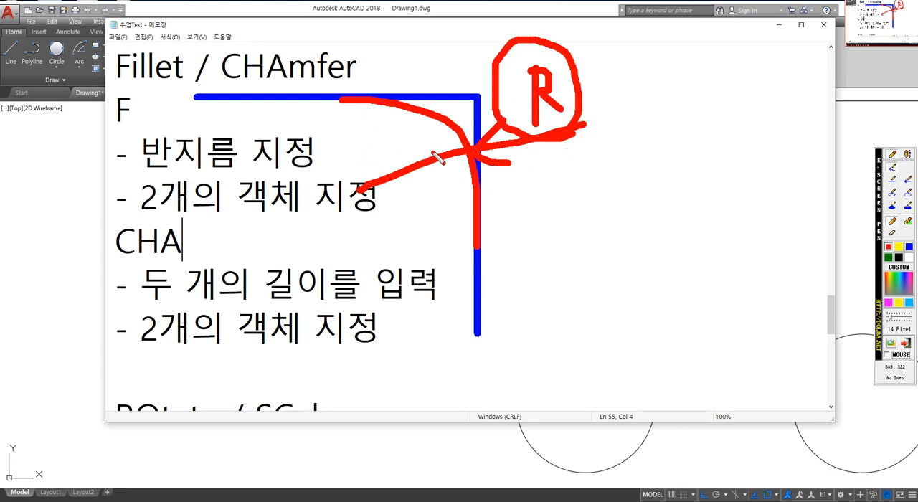
right_click(463, 165)
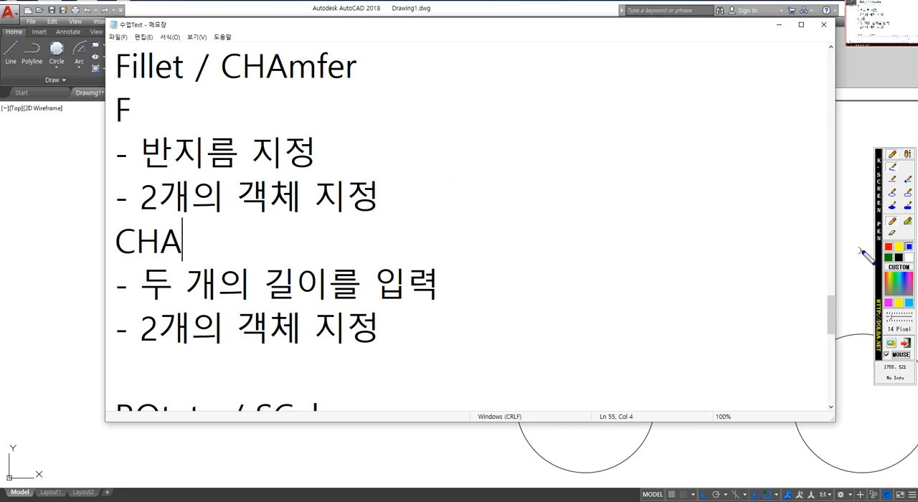
Draw a blue corner over the notes with a red chamfer diagonal and red dimension marks along both cut lengths.
mouse_move(384, 125)
mouse_down()
mouse_move(606, 123)
mouse_move(606, 323)
mouse_up()
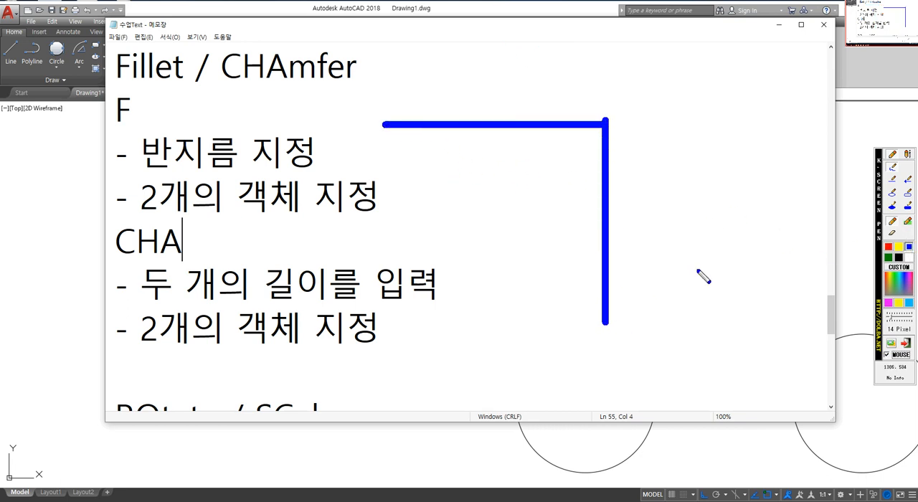
click(889, 247)
drag(487, 126, 611, 262)
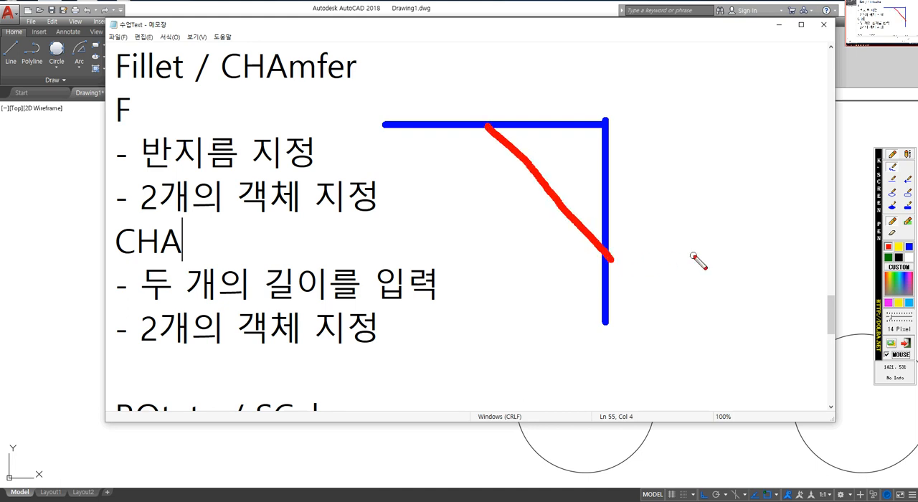
mouse_move(482, 66)
mouse_down()
mouse_move(482, 91)
mouse_move(603, 77)
mouse_move(605, 91)
mouse_up()
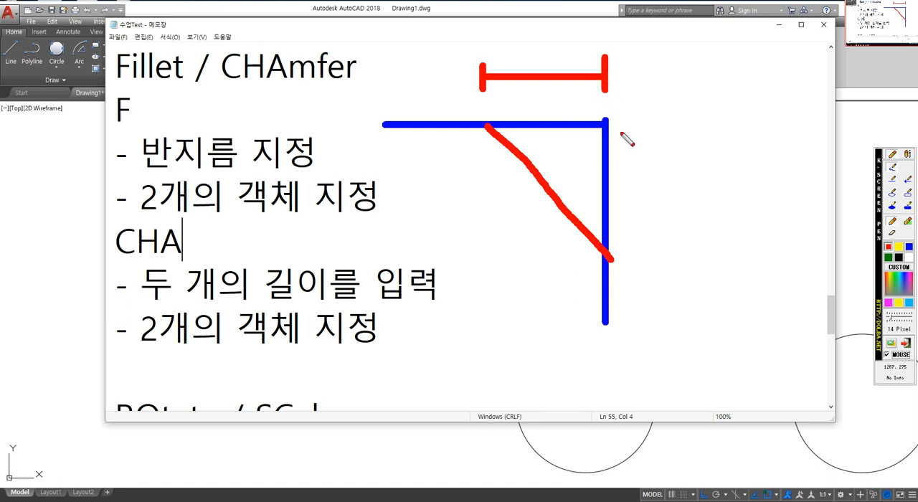
mouse_move(624, 120)
mouse_down()
mouse_move(685, 119)
mouse_move(660, 254)
mouse_move(689, 253)
mouse_up()
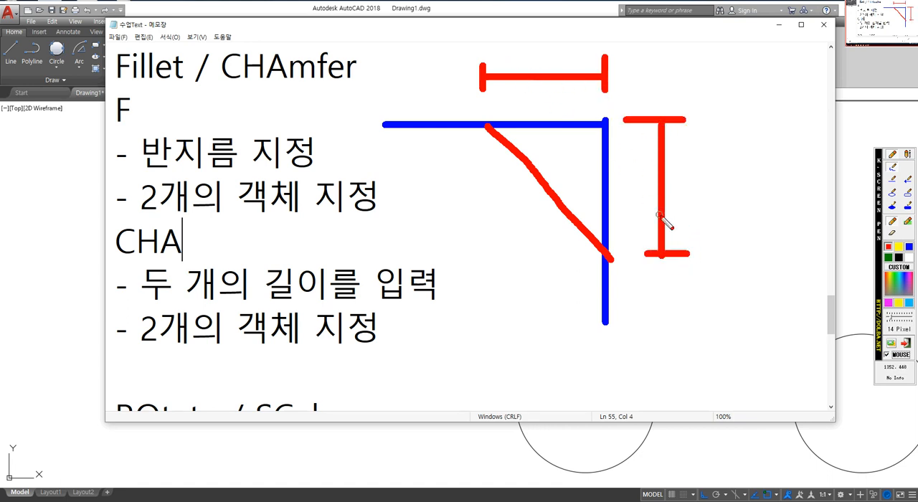
Label the two chamfer distances D1 and D2 by hand, then close the screen pen.
mouse_move(513, 21)
mouse_down()
mouse_move(512, 64)
mouse_move(472, 60)
mouse_up()
drag(567, 20, 567, 56)
drag(694, 161, 698, 208)
drag(733, 180, 783, 195)
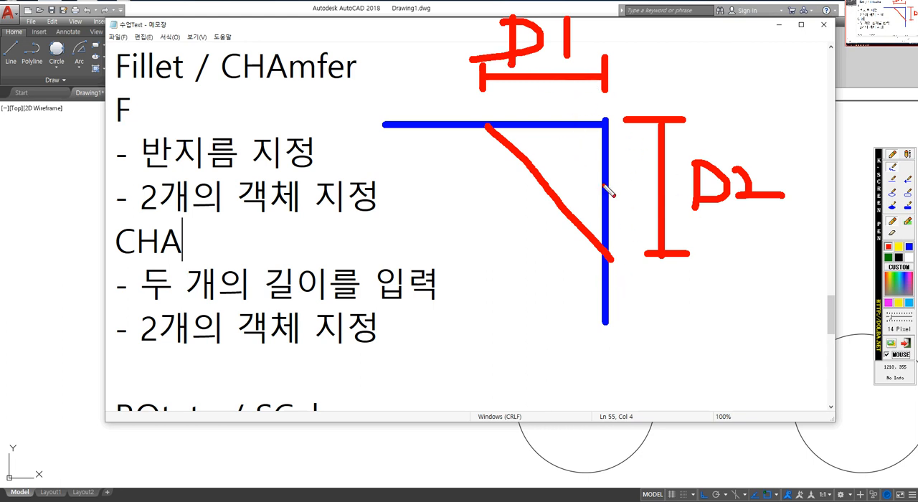
key(Escape)
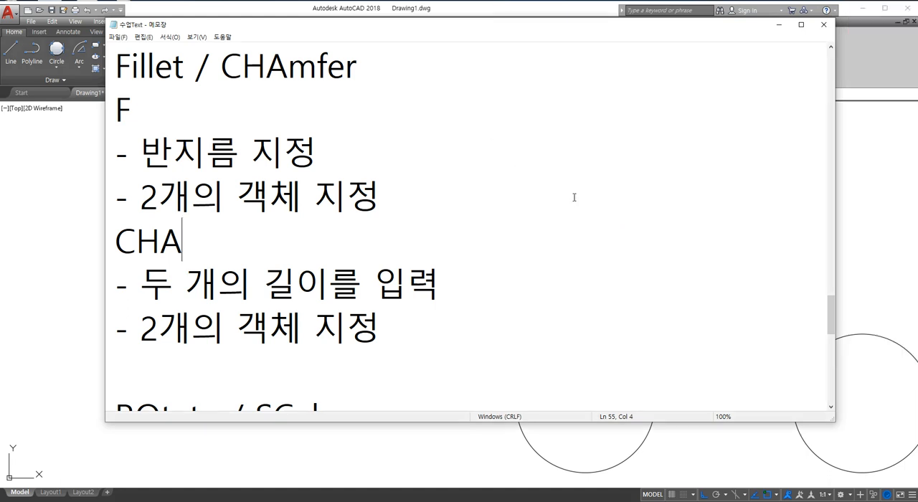
Switch to the AutoCAD drawing and zoom out to bring all its shapes into view.
click(69, 208)
scroll(452, 246, down, 5)
scroll(495, 273, down, 2)
scroll(494, 322, down, 2)
scroll(460, 305, up, 4)
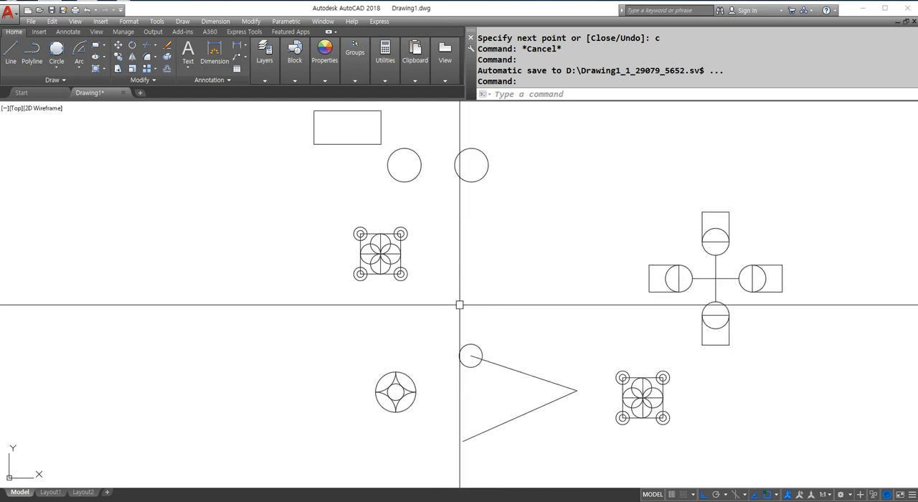
text(e)
key(Return)
text(a)
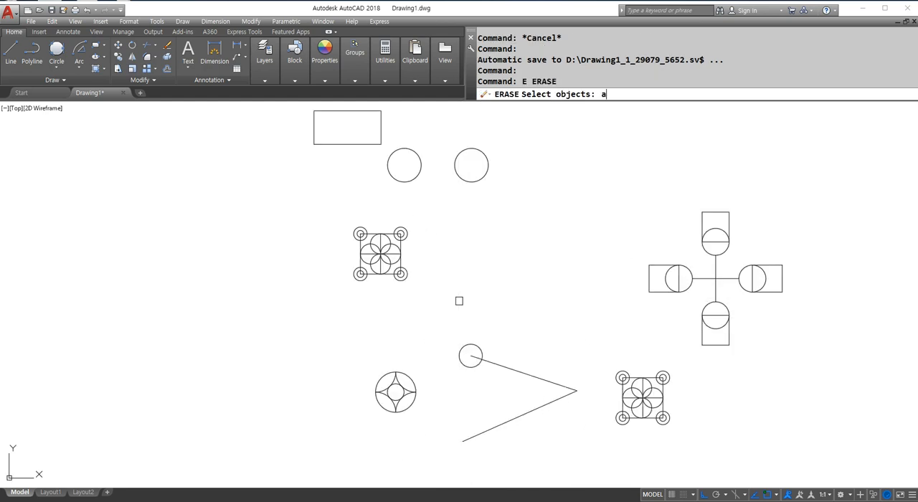
key(Escape)
key(Escape)
Erase all objects in the drawing and reset the view with Zoom All.
text(e)
key(Return)
text(all)
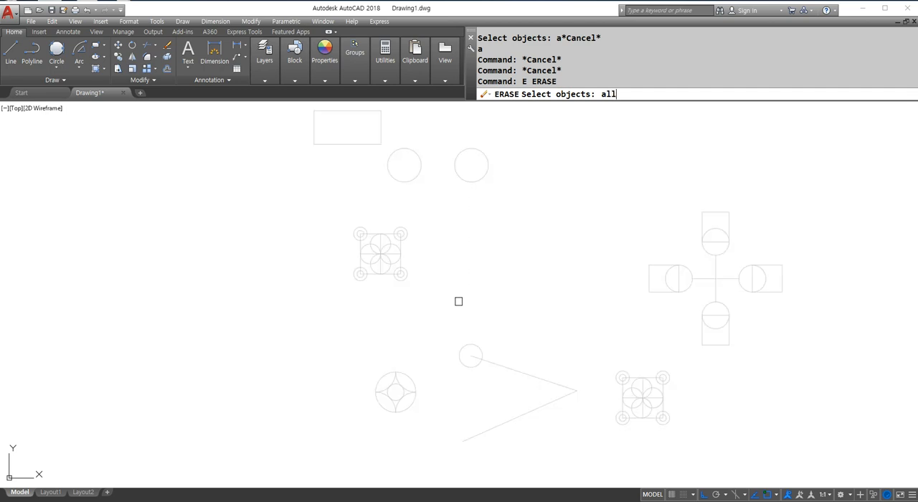
key(Return)
text(z)
key(Return)
text(a)
key(Return)
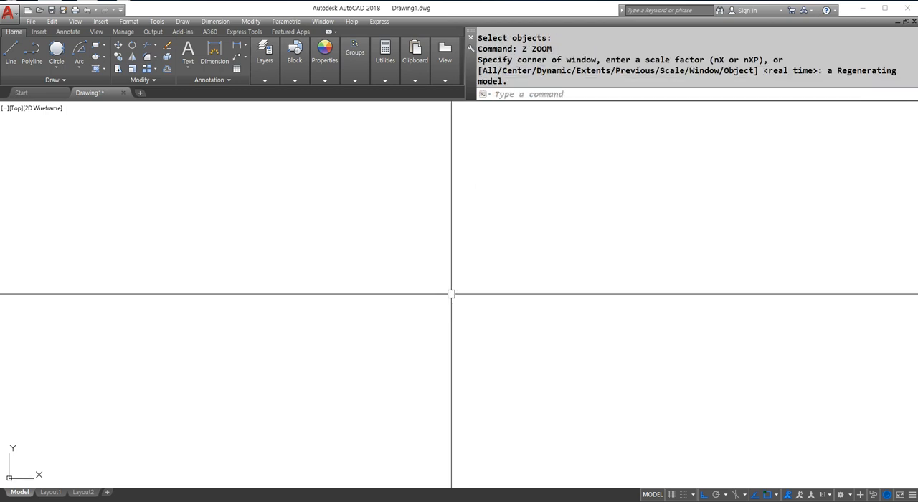
text(l)
Draw a horizontal line and a longer-running vertical line that crosses it close to its right end.
key(Return)
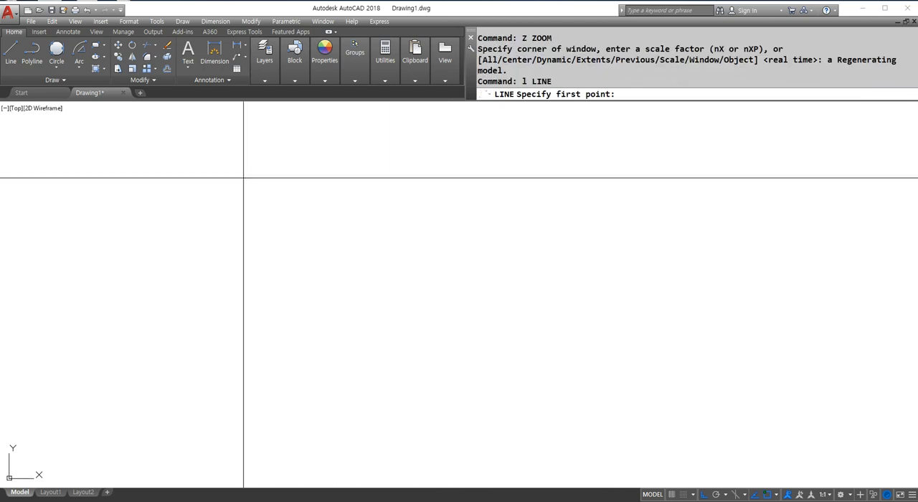
key(Escape)
key(Escape)
key(Escape)
text(z)
key(Return)
text(a)
key(Return)
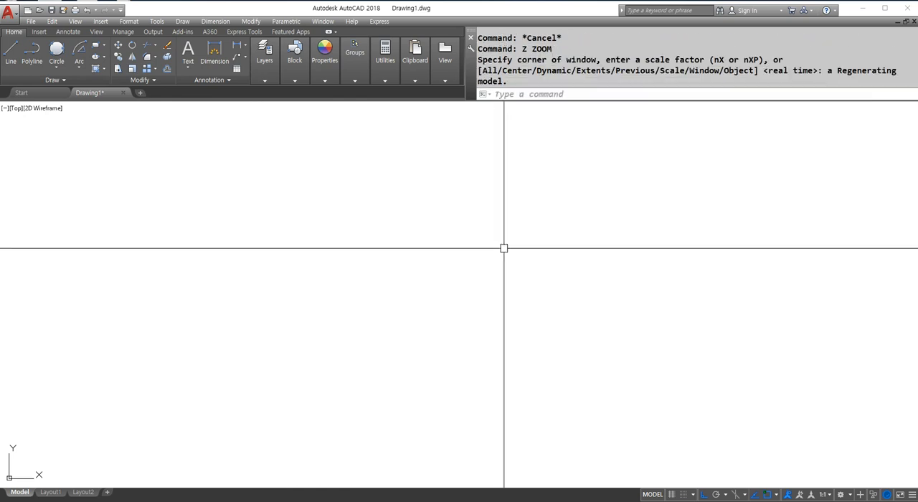
text(l)
key(Return)
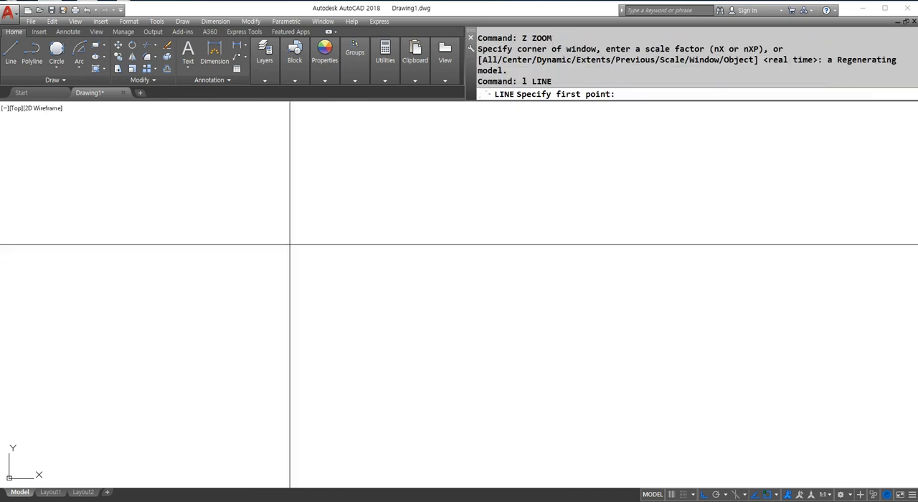
click(162, 220)
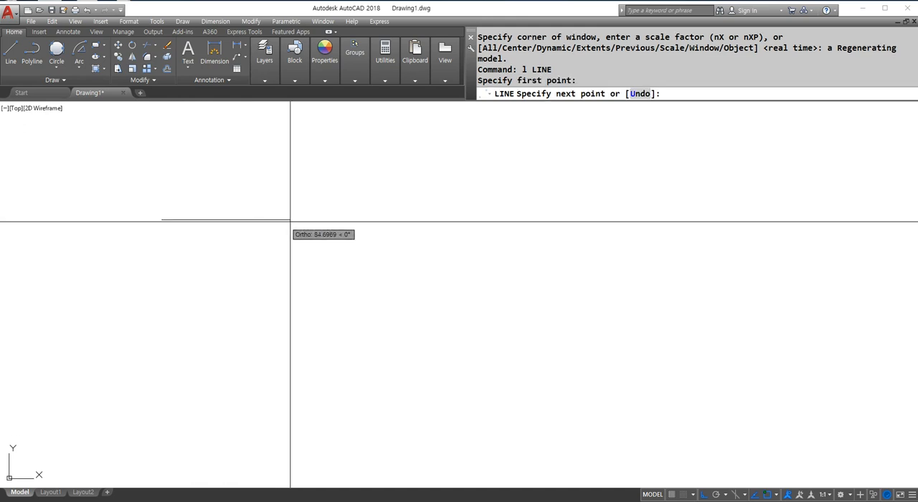
click(411, 225)
key(Return)
key(Return)
click(356, 175)
click(387, 382)
key(Return)
Draw a horizontal line continuing into a vertical line downward to form a closed corner beside the crossing pair.
key(Return)
click(473, 215)
click(630, 215)
click(647, 386)
Draw a third pair beside the corner: a short horizontal line and a separate vertical line that does not touch it.
key(Return)
key(Return)
click(690, 215)
click(818, 215)
key(Return)
key(Return)
click(853, 236)
click(853, 413)
key(Return)
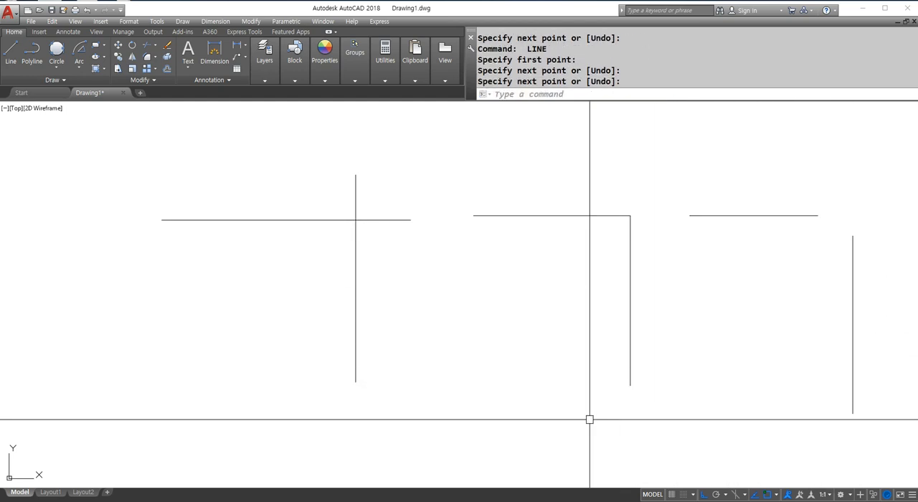
Mark a red fillet arc by hand at the corner of each of the three line pairs.
middle_drag(160, 423, 84, 424)
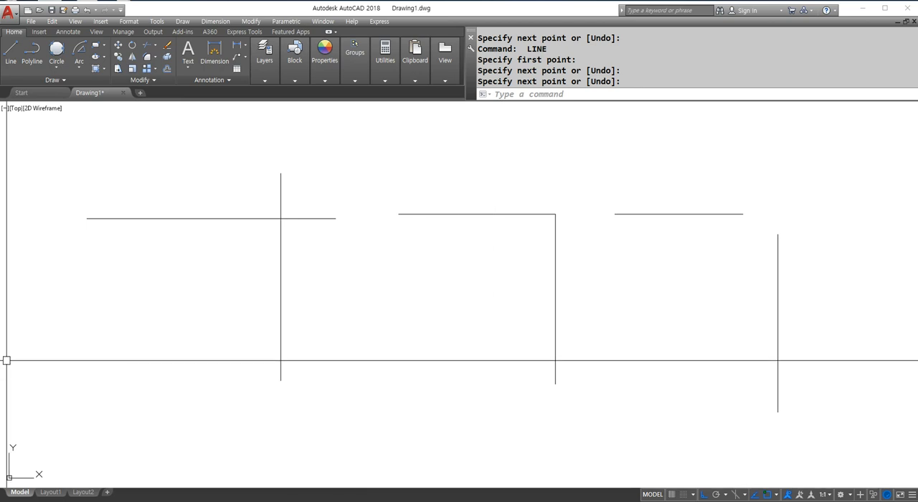
key(ctrl+F2)
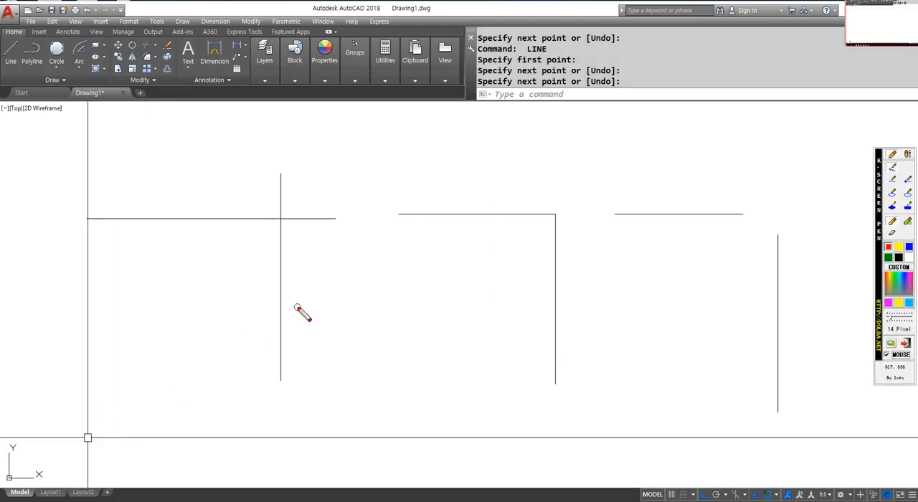
mouse_move(198, 217)
mouse_down()
mouse_move(258, 247)
mouse_move(271, 293)
mouse_move(267, 347)
mouse_up()
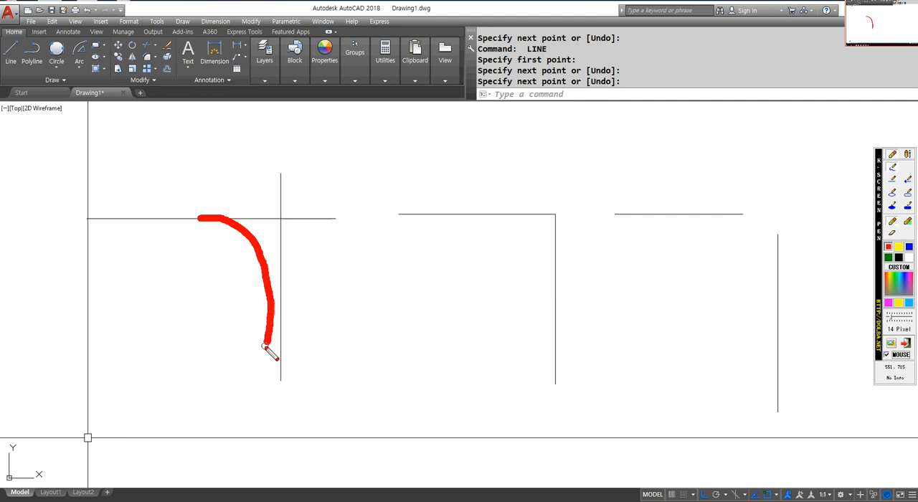
mouse_move(476, 212)
mouse_down()
mouse_move(520, 212)
mouse_move(557, 264)
mouse_up()
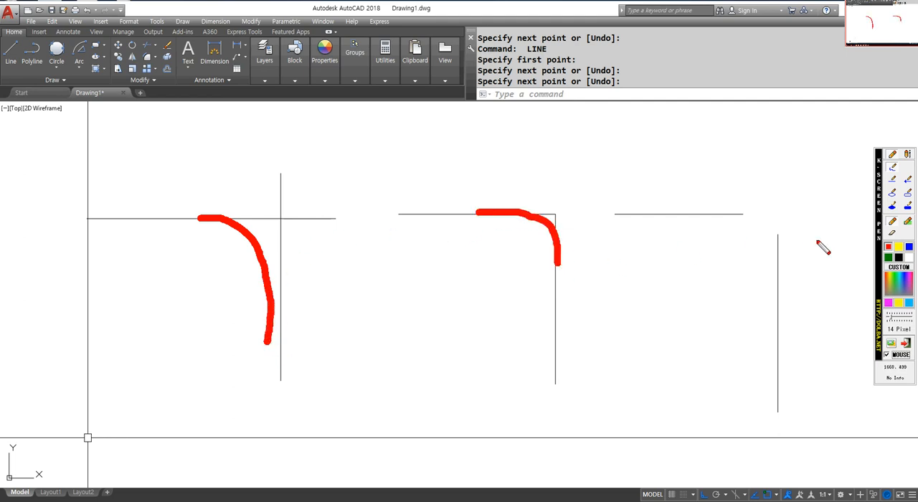
drag(719, 217, 775, 271)
Label the three corners R30, R40 and R20 by hand from left to right, then close the screen pen.
drag(192, 252, 332, 194)
mouse_move(241, 114)
mouse_down()
mouse_move(244, 160)
mouse_move(284, 163)
mouse_up()
mouse_move(302, 115)
mouse_down()
mouse_move(316, 127)
mouse_move(300, 153)
mouse_up()
drag(342, 123, 340, 136)
mouse_move(486, 118)
mouse_down()
mouse_move(467, 168)
mouse_move(532, 171)
mouse_up()
mouse_move(533, 112)
mouse_down()
mouse_move(550, 148)
mouse_move(560, 147)
mouse_up()
drag(539, 133, 534, 175)
mouse_move(567, 144)
mouse_down()
mouse_move(582, 174)
mouse_move(567, 147)
mouse_up()
mouse_move(756, 124)
mouse_down()
mouse_move(720, 169)
mouse_move(765, 199)
mouse_up()
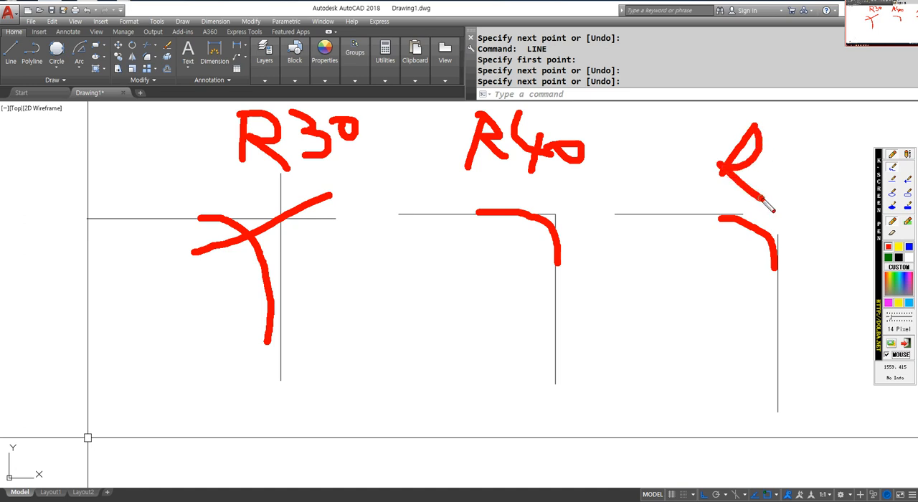
drag(776, 135, 790, 172)
drag(811, 140, 809, 143)
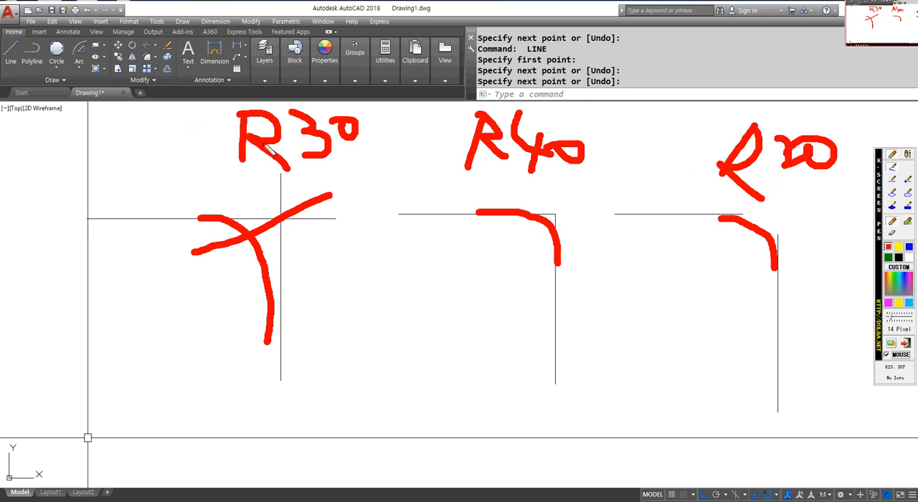
key(Escape)
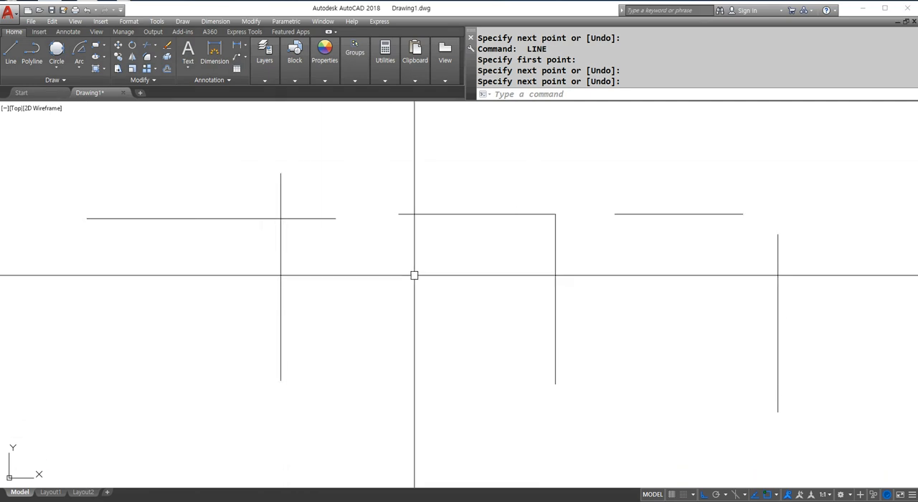
Start Fillet, underline its Radius option and the current radius setting by hand, then close the screen pen.
text(f)
key(Return)
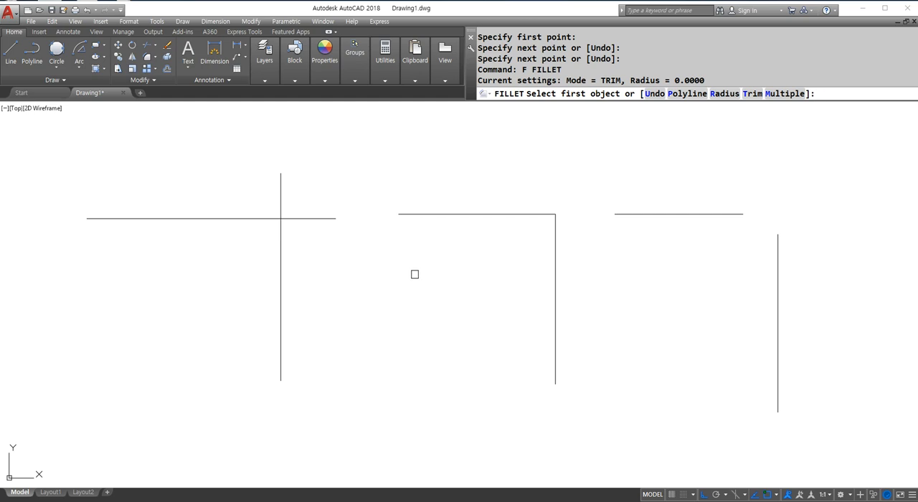
drag(705, 107, 743, 107)
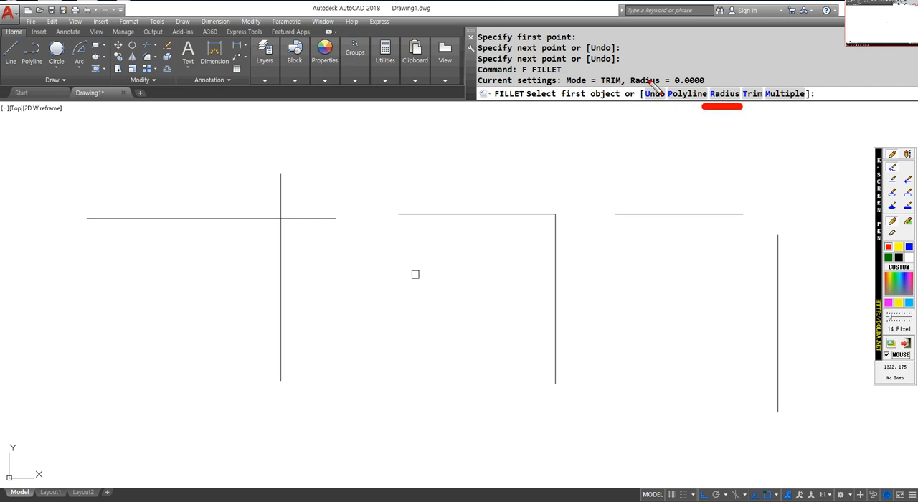
drag(664, 90, 707, 87)
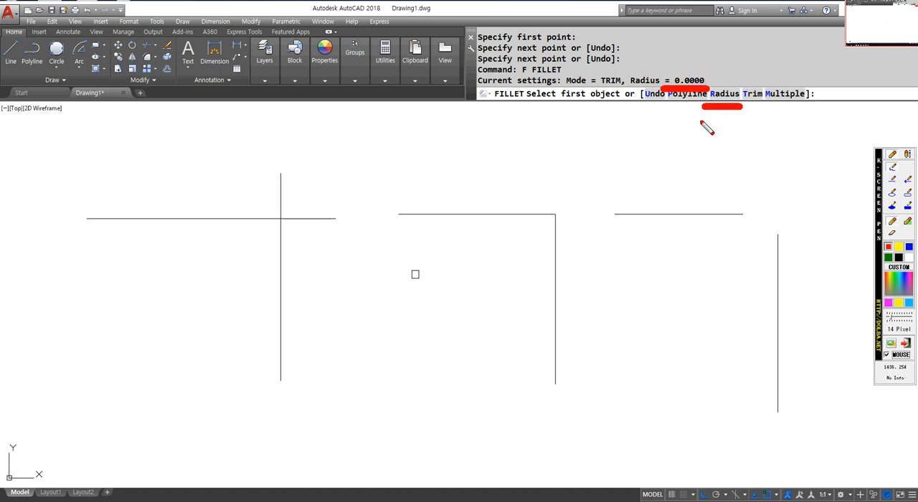
key(Escape)
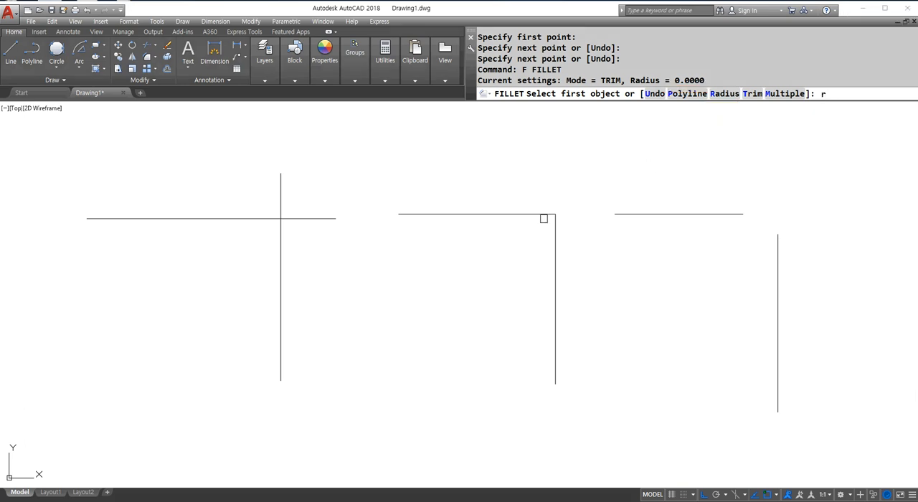
Set the fillet radius to 30.
key(Return)
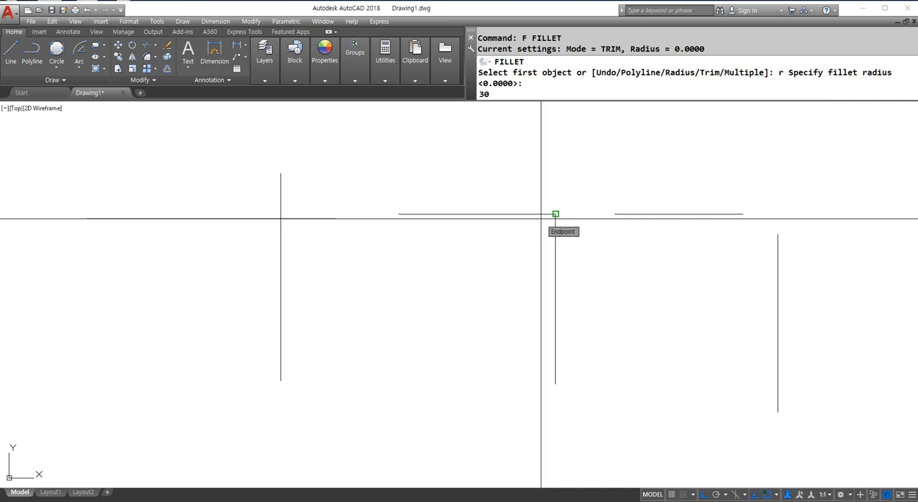
text(30)
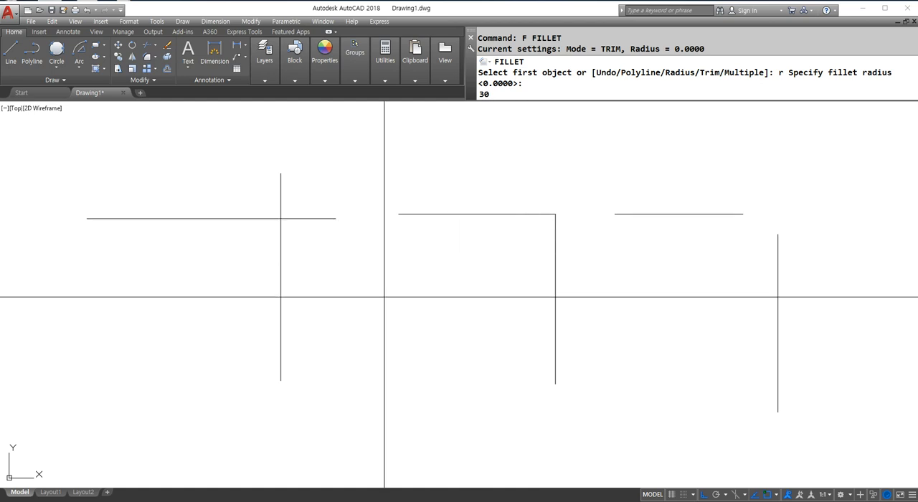
key(Return)
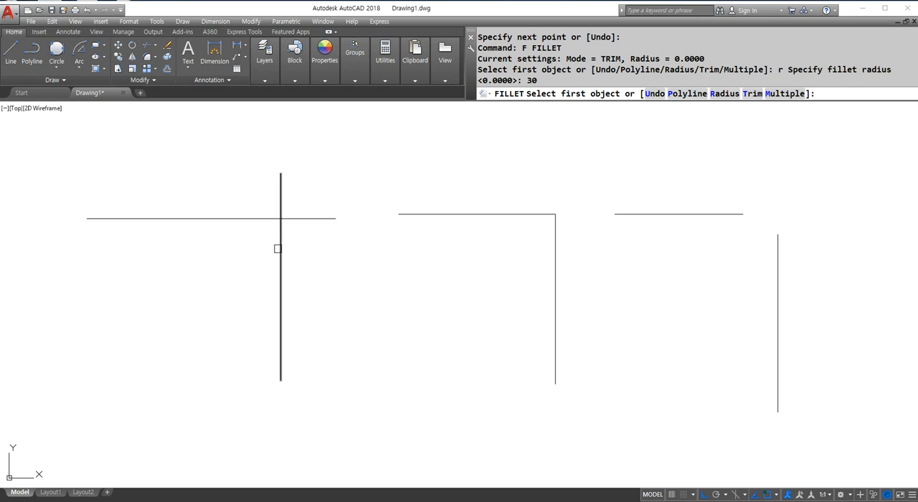
Circle in red the line portions to pick on the crossing pair and sketch the fillet arc between them.
key(ctrl+2)
mouse_move(191, 230)
mouse_down()
mouse_move(172, 207)
mouse_move(190, 230)
mouse_up()
drag(291, 303, 290, 301)
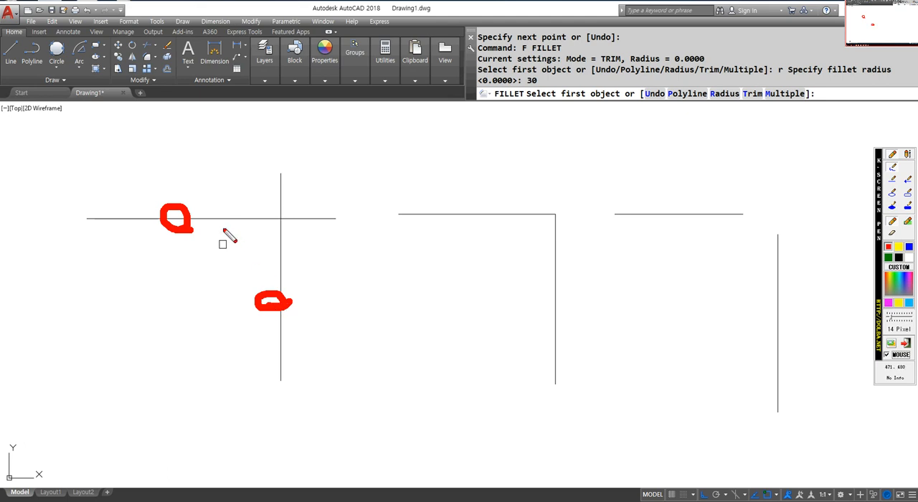
mouse_move(214, 221)
mouse_down()
mouse_move(256, 239)
mouse_move(281, 276)
mouse_up()
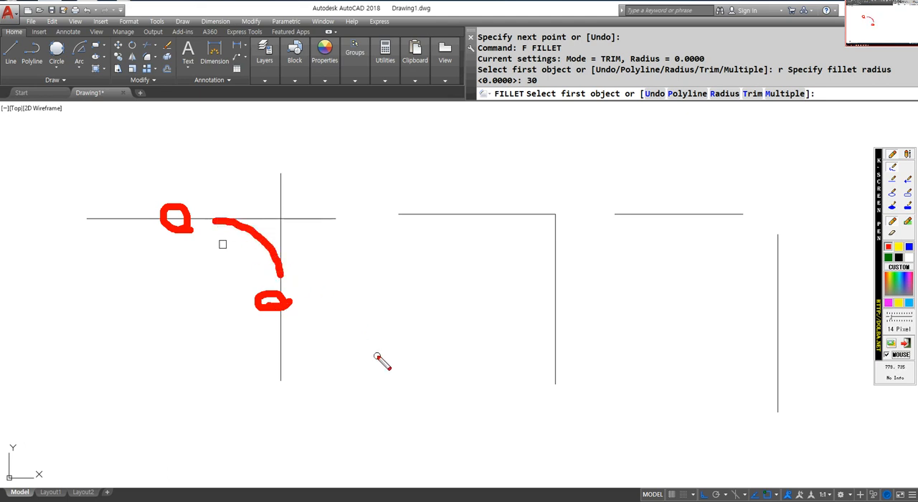
Mark in blue the opposite line portions of the crossing pair with their joining arc, then close the screen pen.
click(908, 247)
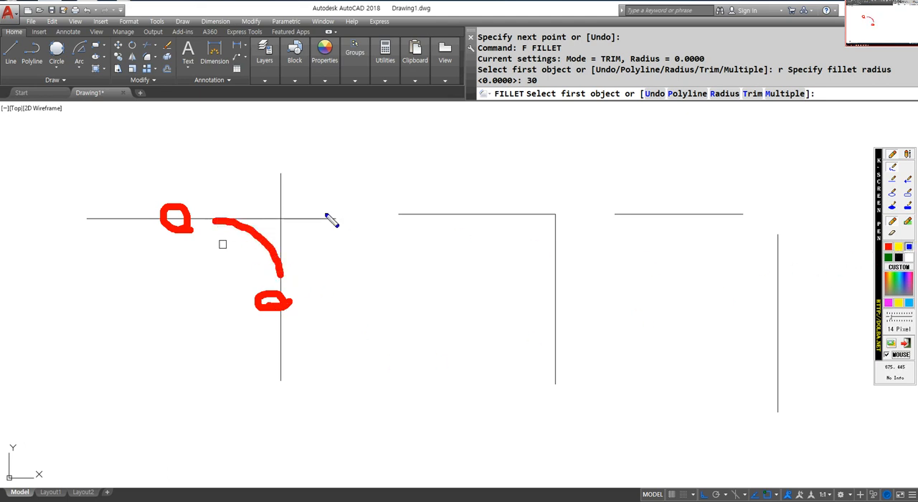
drag(328, 227, 328, 221)
mouse_move(265, 174)
mouse_down()
mouse_move(297, 180)
mouse_move(320, 213)
mouse_up()
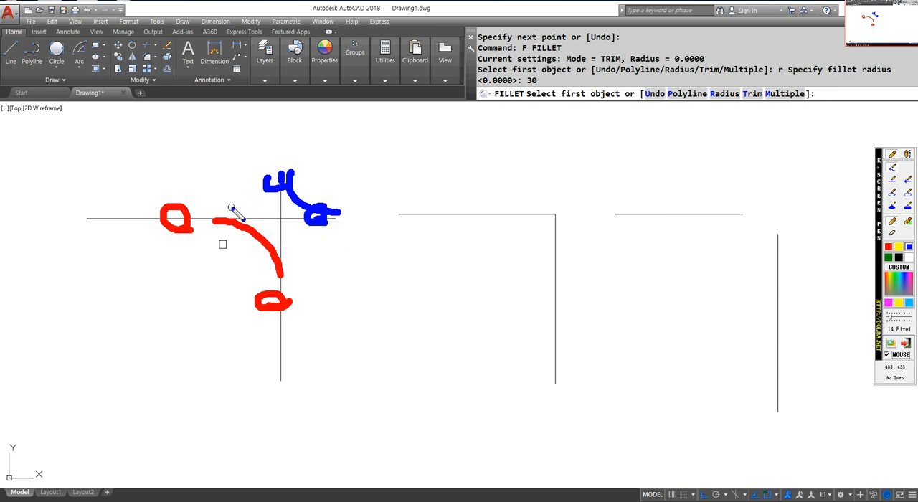
key(Escape)
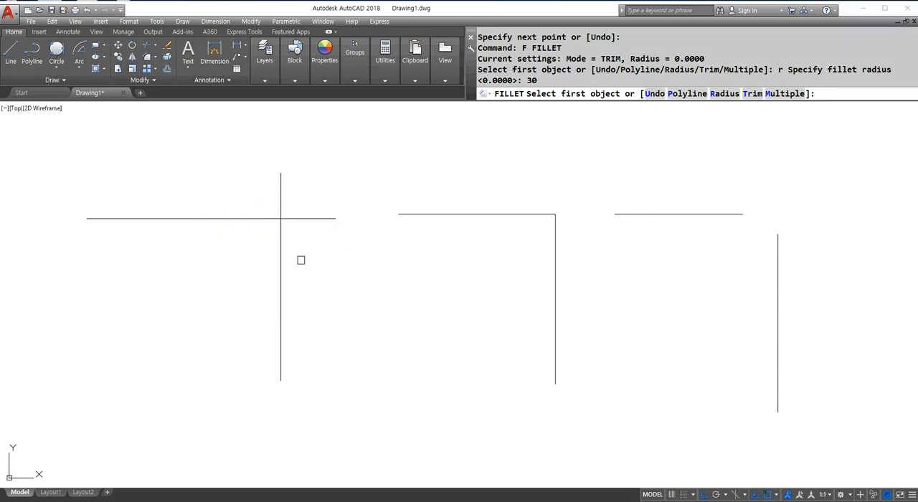
Apply the radius 30 fillet to the horizontal line's left part and the vertical line's lower part, then undo it.
click(242, 219)
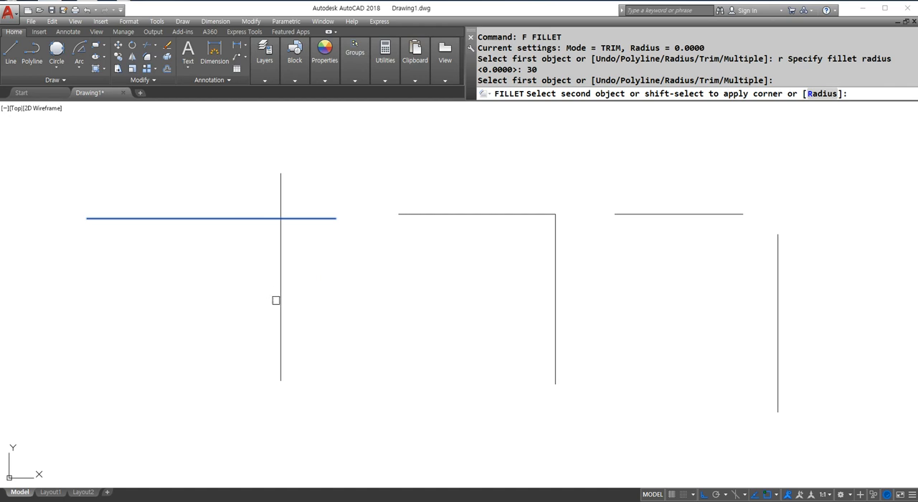
click(280, 305)
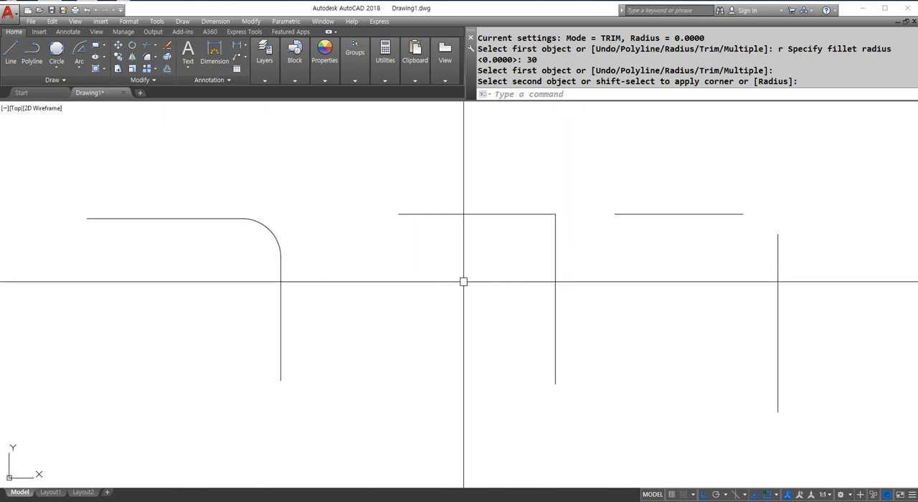
text(u)
key(Return)
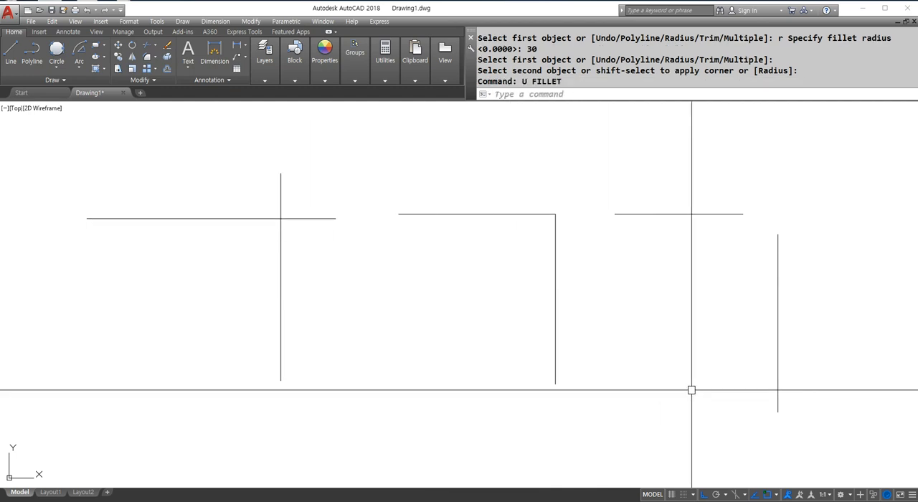
Draw a tangent-tangent-radius circle of radius 30 touching both crossing lines in their lower-left quadrant.
text(c)
key(Return)
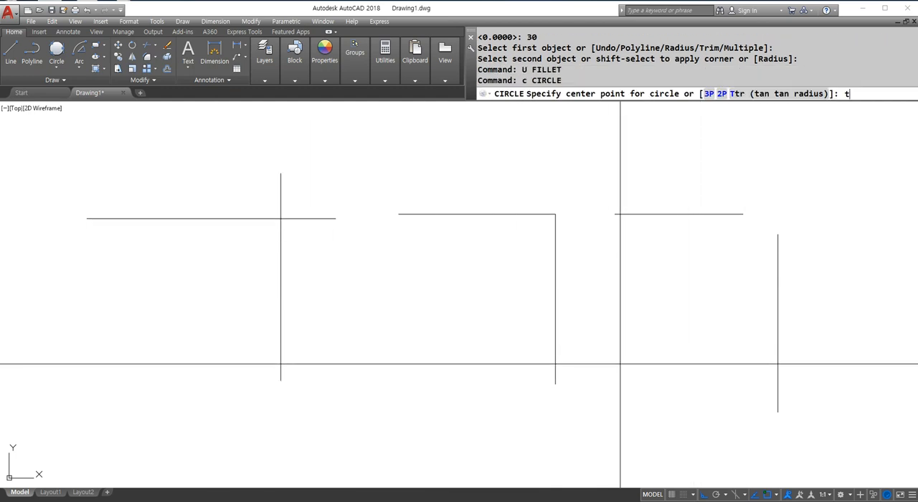
text(t)
key(Return)
click(232, 216)
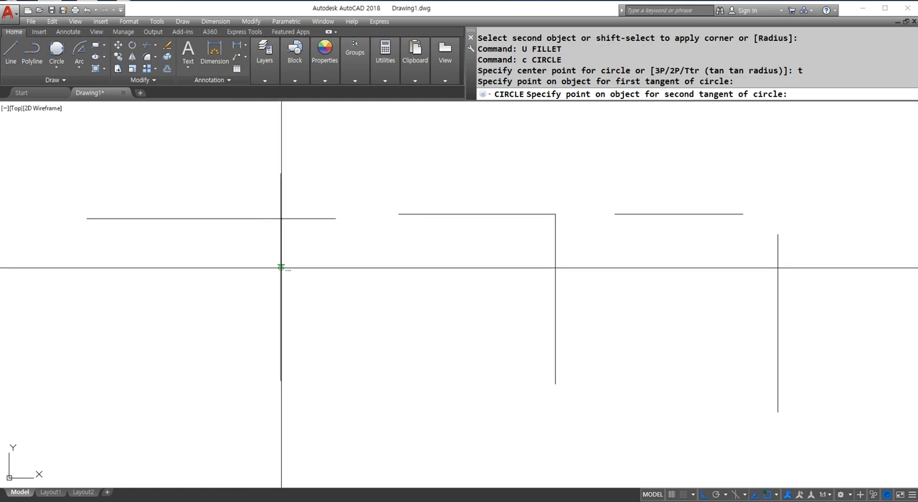
click(281, 267)
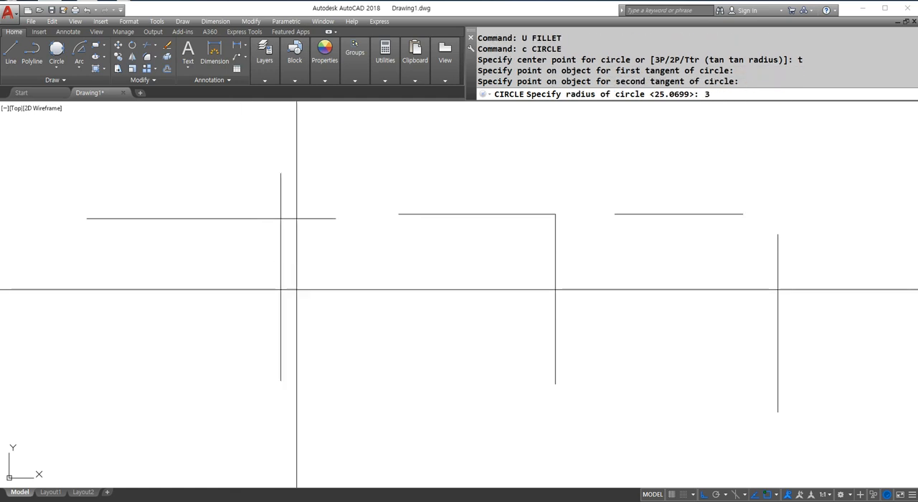
text(30)
key(Return)
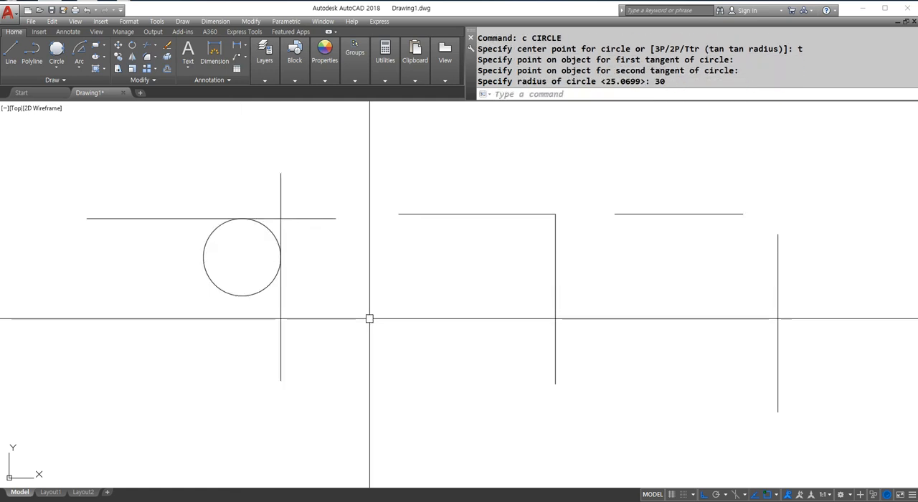
Trim the horizontal and vertical line ends that project past the tangent circle at the crossing.
text(tr)
key(Return)
click(259, 328)
click(238, 255)
key(Return)
click(303, 190)
click(277, 219)
key(Return)
key(Return)
Trim away the rest of the circle so that only the rounded corner arc joins the two lines.
click(313, 350)
click(133, 183)
key(Return)
click(218, 269)
click(176, 309)
key(Return)
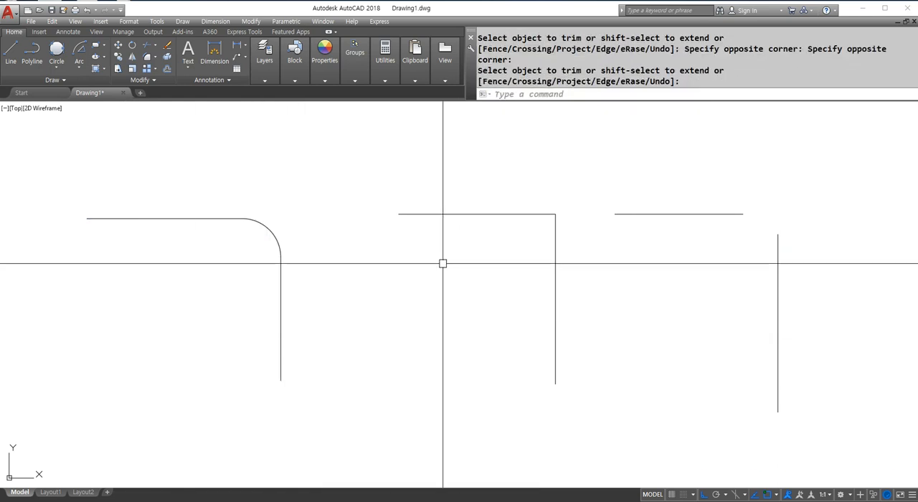
Undo both trims and the tangent circle to restore the crossing lines.
text(u)
key(Return)
Fillet the crossing pair with radius 30 between the horizontal line's left part and the vertical line's lower part.
key(Return)
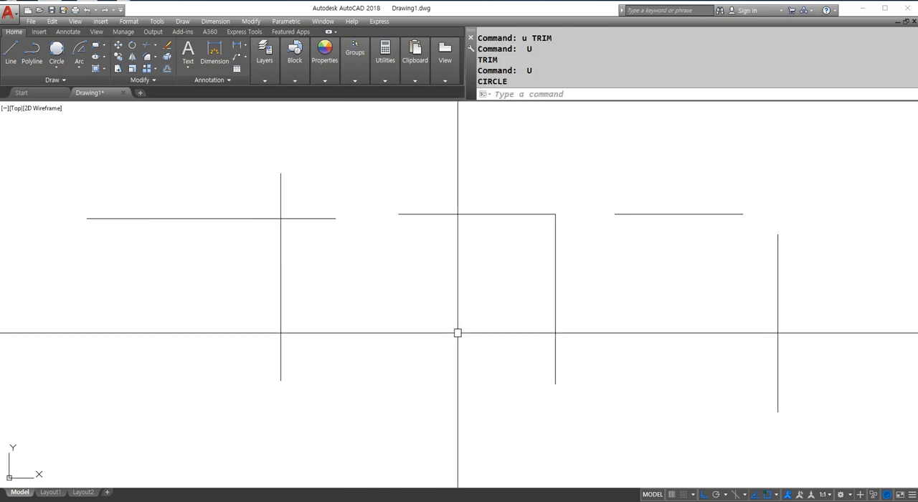
text(F)
key(Return)
text(r)
key(Return)
text(3)
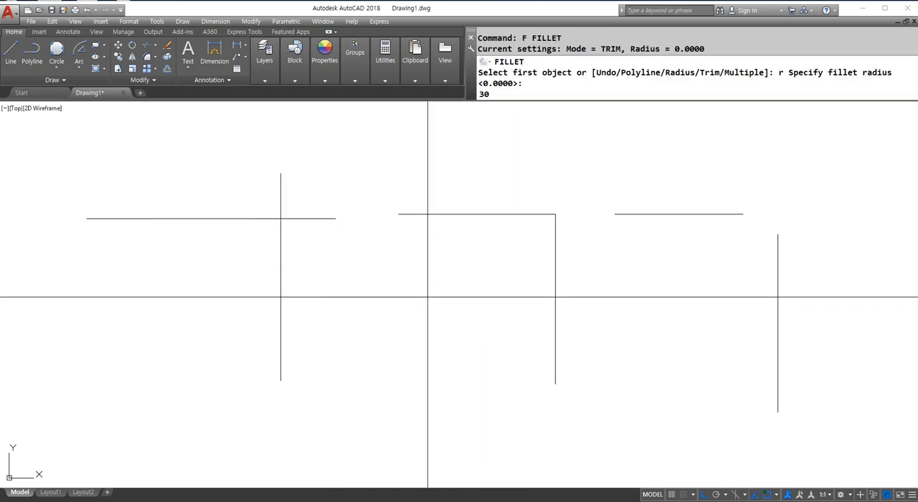
text(0)
key(Return)
click(244, 215)
click(277, 249)
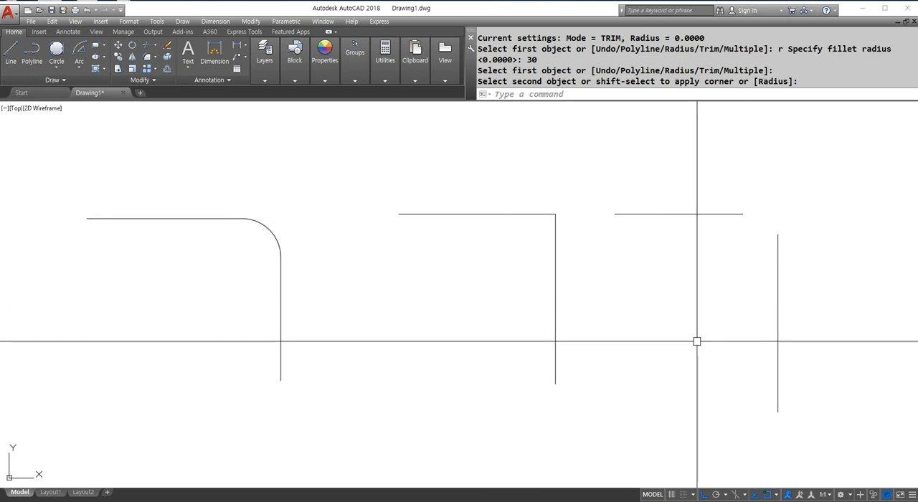
Fillet the closed corner of the middle line pair with radius 40.
key(Return)
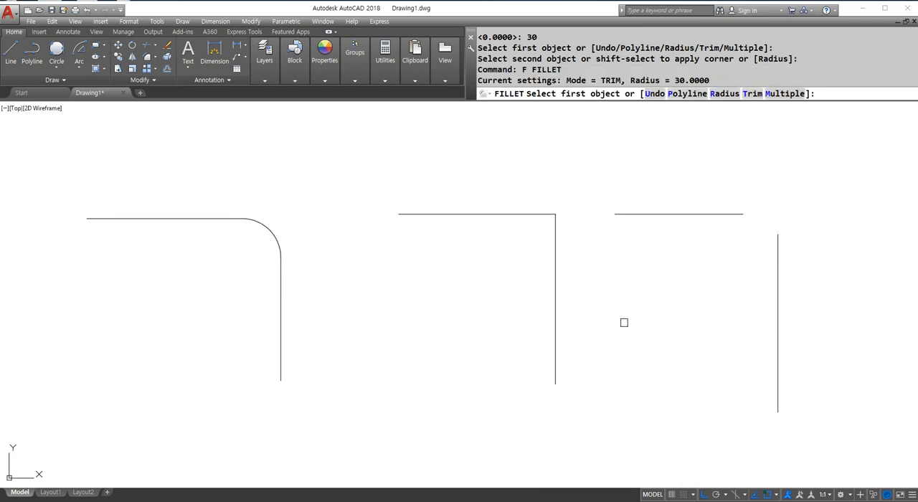
text(r)
key(Return)
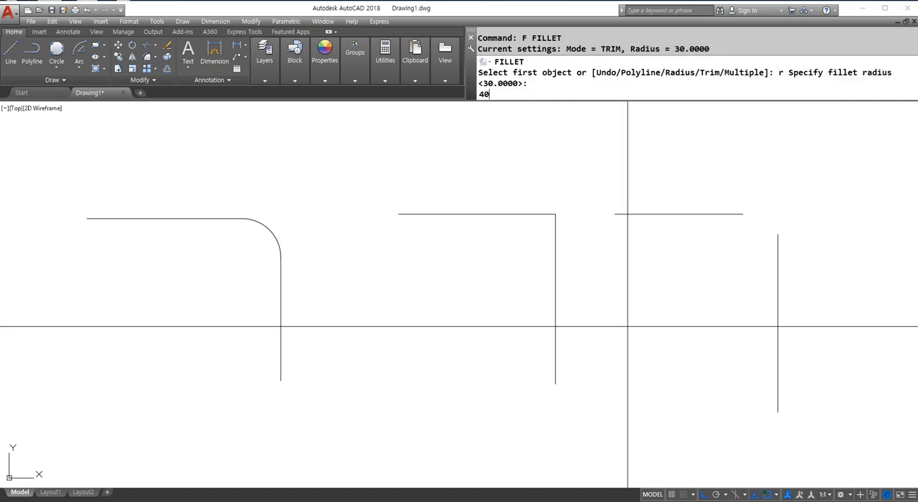
key(Return)
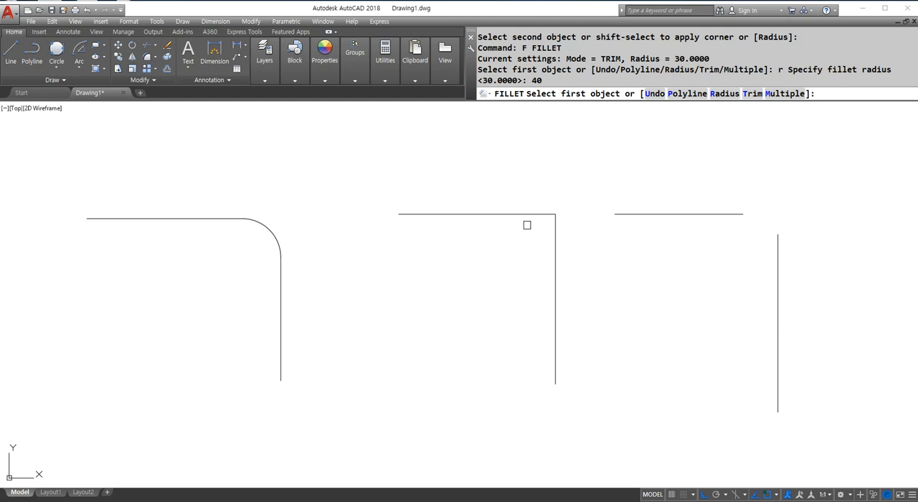
click(559, 254)
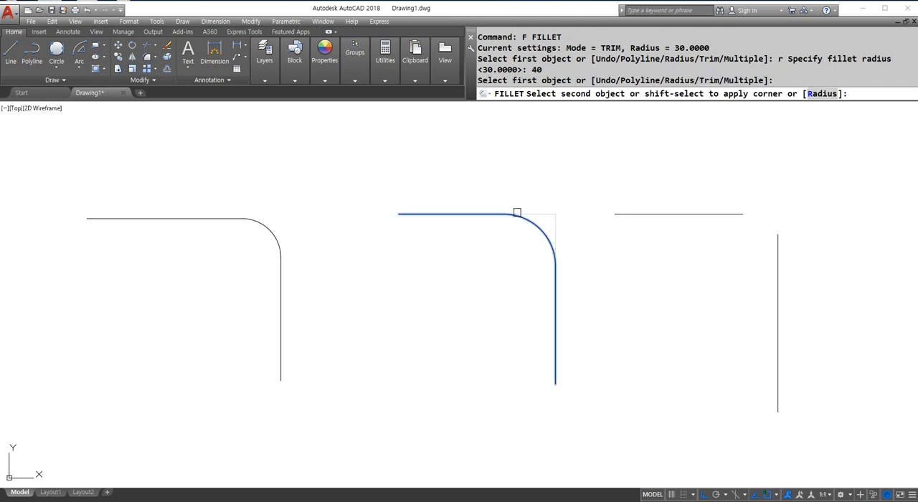
click(495, 214)
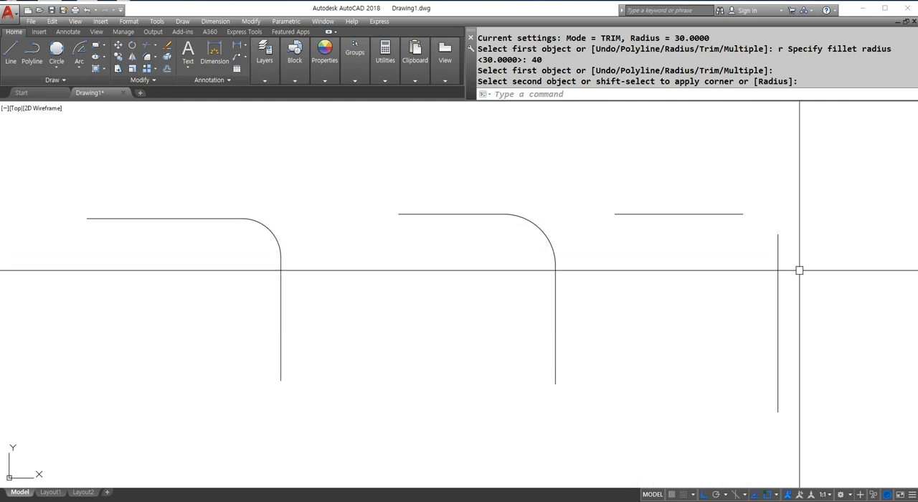
Write R20 and circle the gap of the separated line pair by hand, then fillet that pair with radius 20.
key(F12)
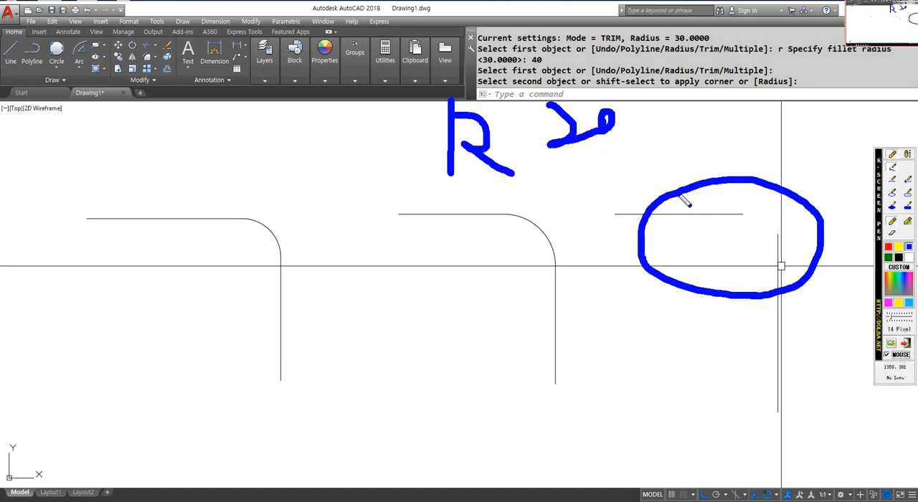
key(F12)
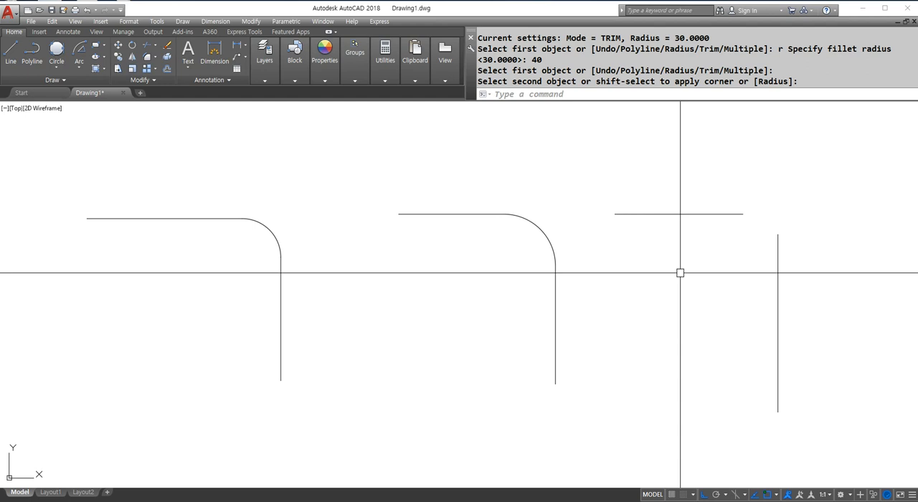
key(Return)
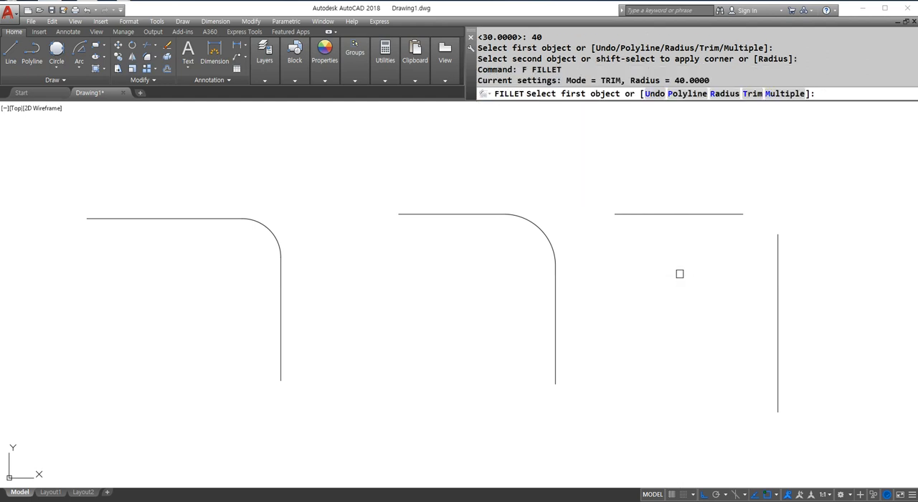
text(r)
key(Return)
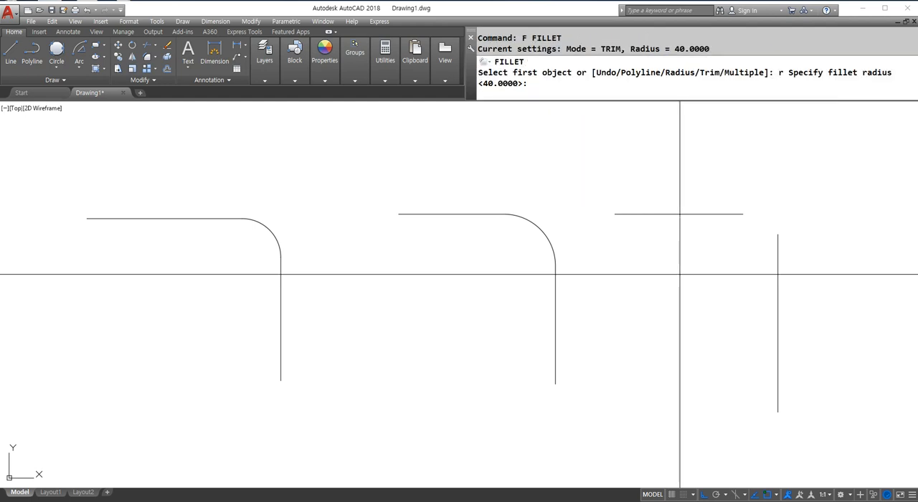
key(Return)
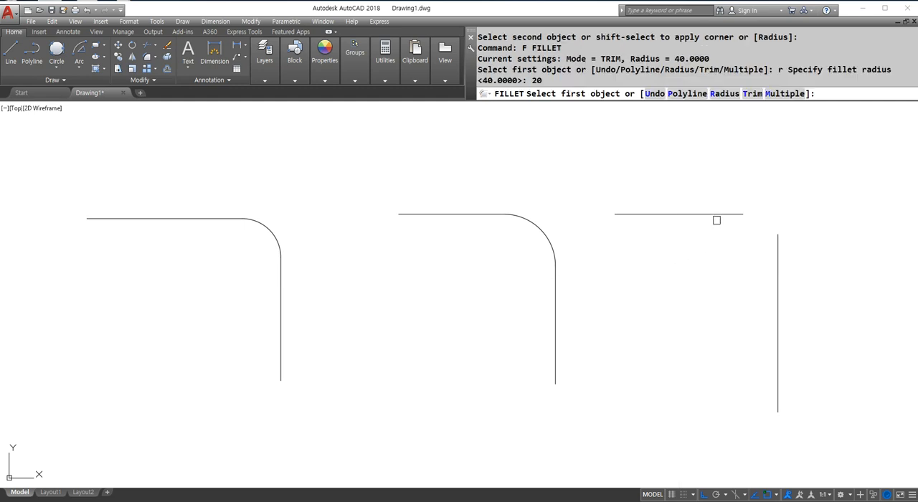
click(718, 214)
click(780, 291)
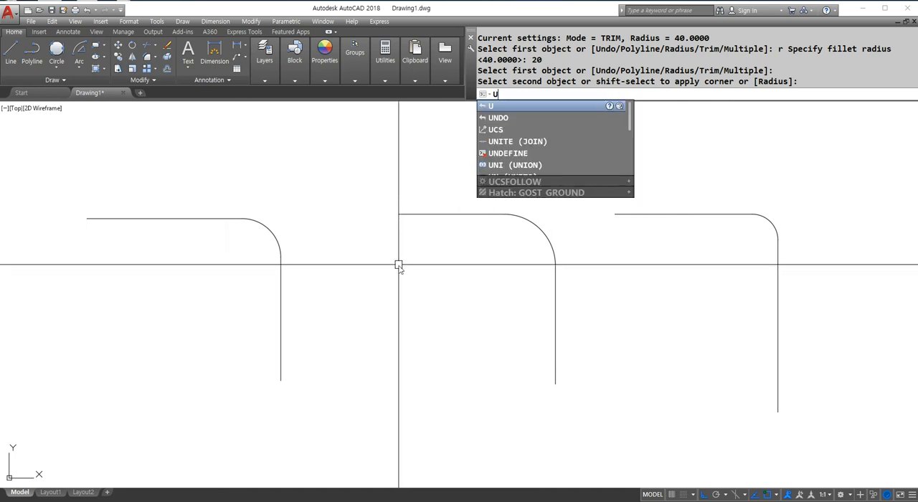
Undo the three fillets to restore all the original line pairs.
key(Return)
key(Return)
key(Return)
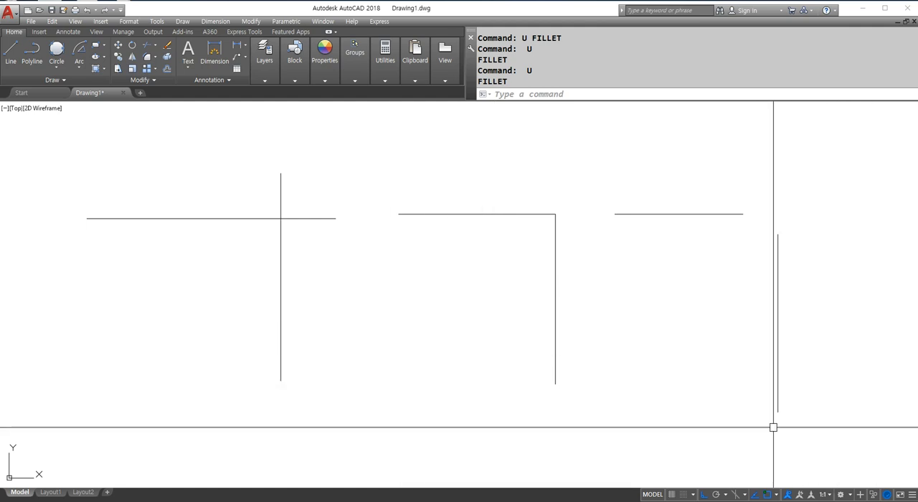
Fillet the crossing line pair with radius 0 between the horizontal line's left part and the vertical line's lower part.
key(Return)
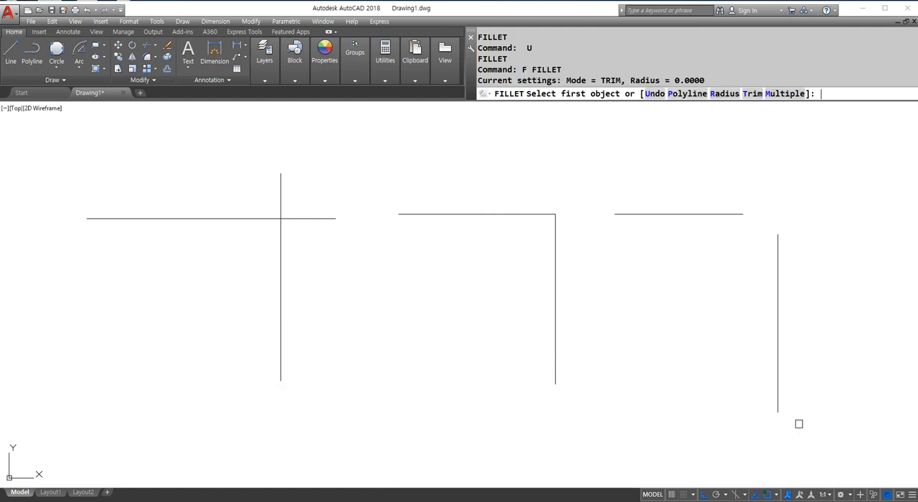
text(r)
key(Return)
text(0)
key(Return)
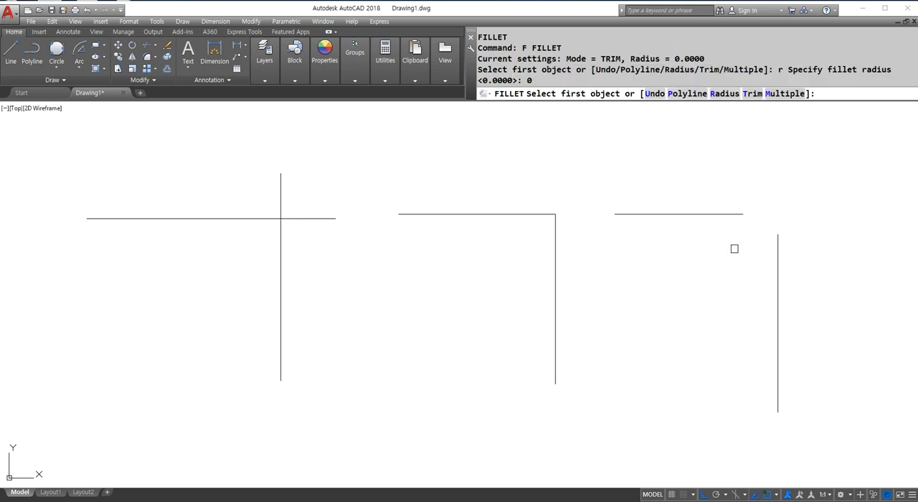
click(233, 218)
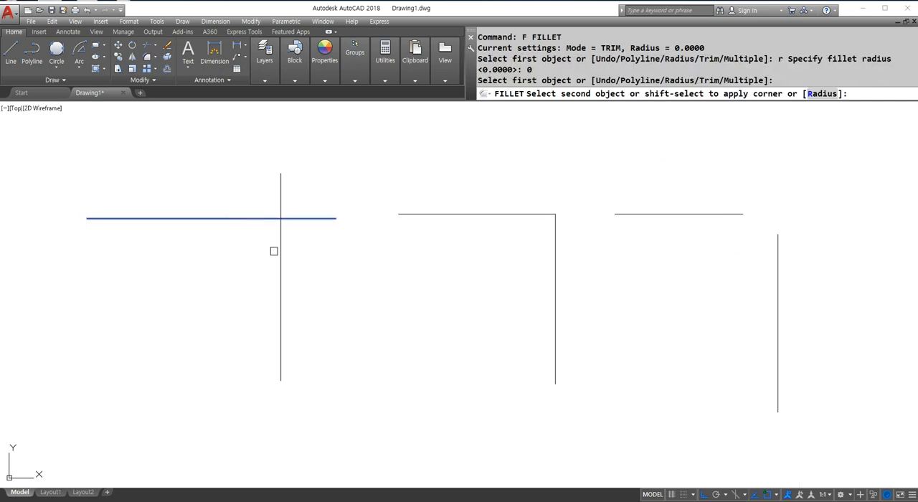
click(279, 256)
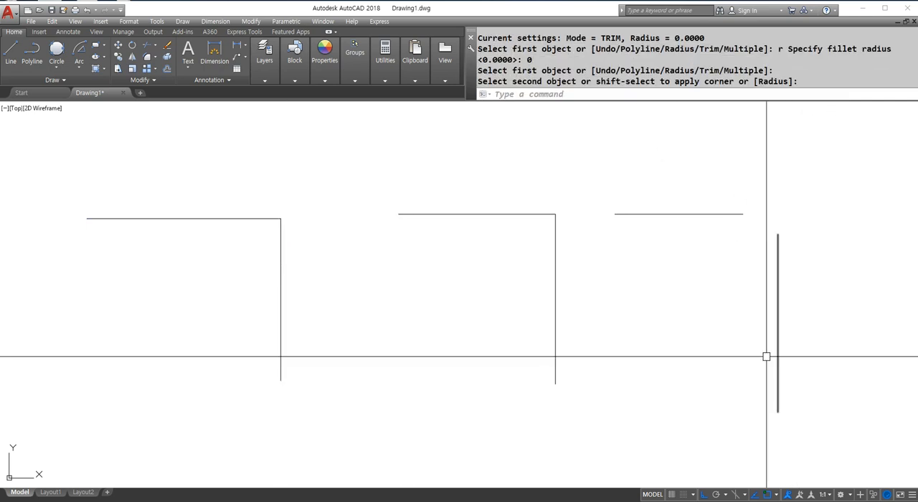
Fillet the separated line pair with radius 0 to join it in a sharp corner.
key(Return)
click(721, 213)
click(777, 287)
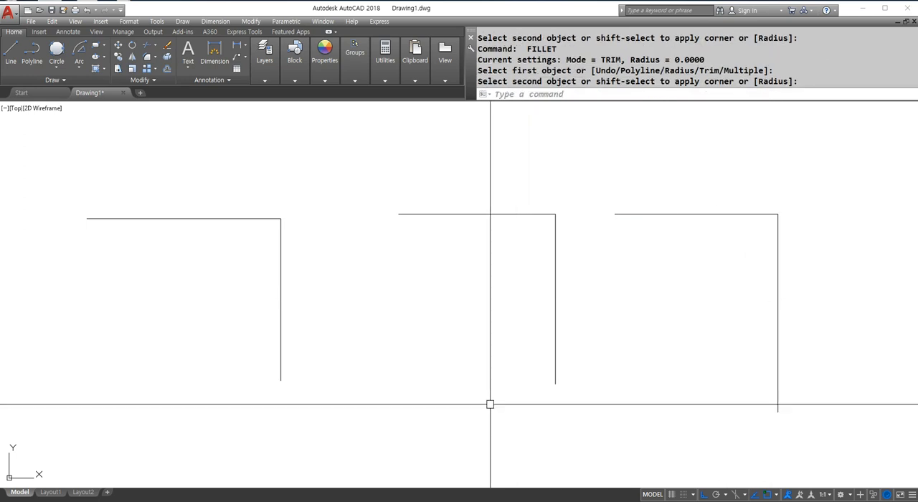
key(Escape)
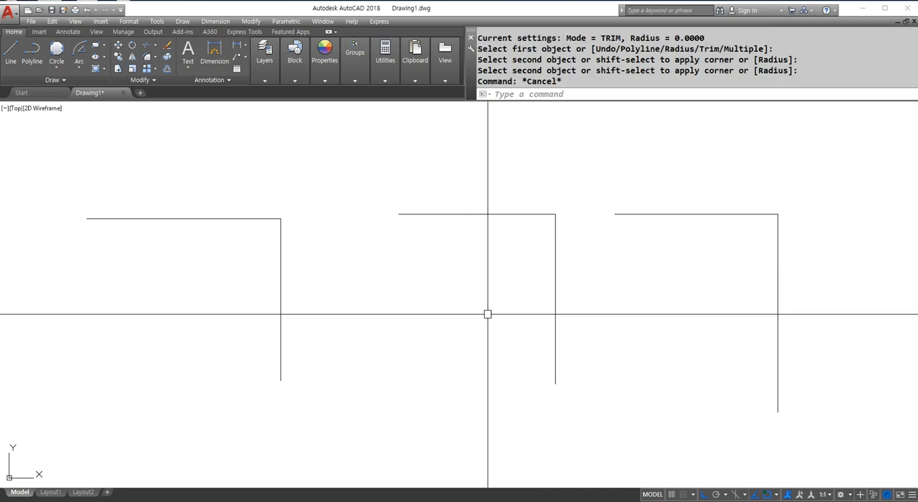
key(Escape)
key(Escape)
key(Escape)
Erase all three line pairs.
text(e)
key(Return)
click(815, 345)
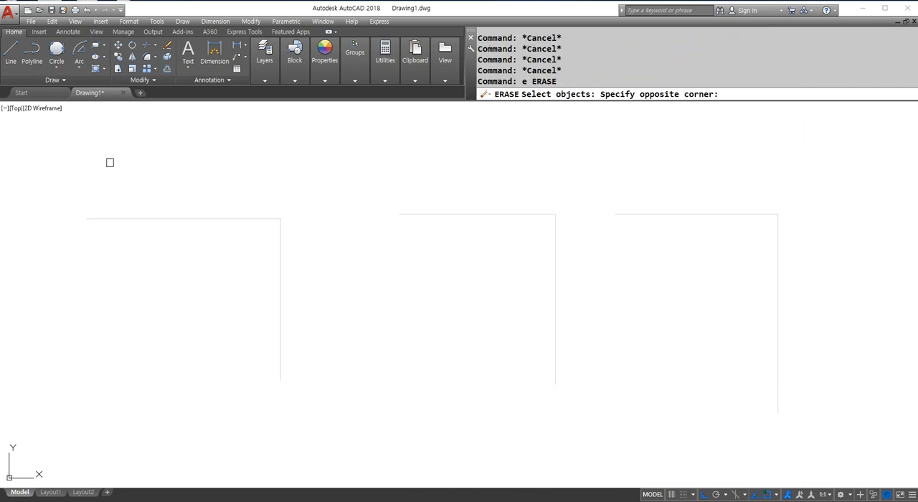
click(114, 157)
key(Return)
Draw a horizontal line across the upper part of the drawing and two vertical lines crossing it near its ends.
text(l)
key(Return)
click(303, 216)
click(544, 217)
key(Return)
key(Return)
click(517, 182)
click(517, 332)
key(Return)
key(Return)
click(328, 187)
click(329, 347)
Draw a short horizontal line across the left vertical's lower end, a detached short vertical beside it, and a long horizontal line below.
key(Return)
key(Return)
click(228, 332)
click(219, 416)
key(Return)
key(Return)
click(262, 425)
click(623, 425)
key(Return)
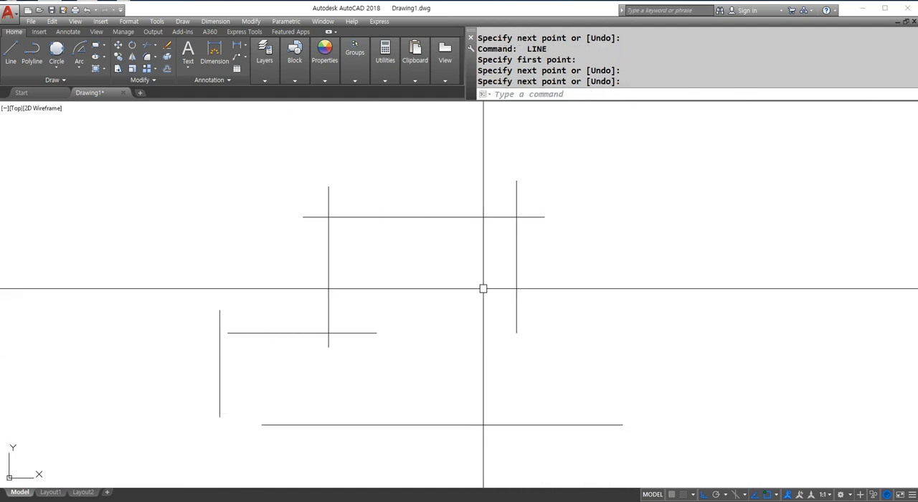
Fillet the upper horizontal line with both crossing verticals at radius 0, keeping the inner parts.
middle_drag(408, 335, 441, 281)
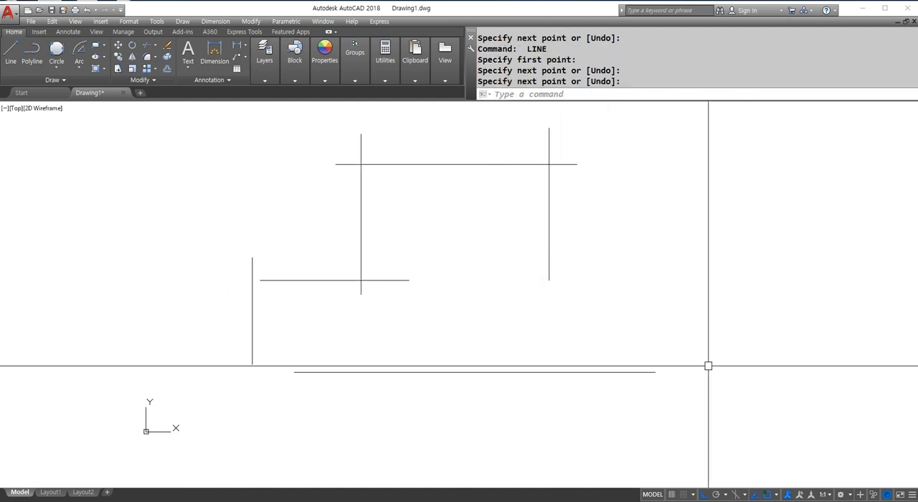
text(f)
key(Return)
click(524, 167)
click(546, 184)
key(Return)
click(462, 162)
click(361, 191)
Fillet the short horizontal line at radius 0 with the upper left vertical and with the detached short vertical.
key(Return)
click(360, 267)
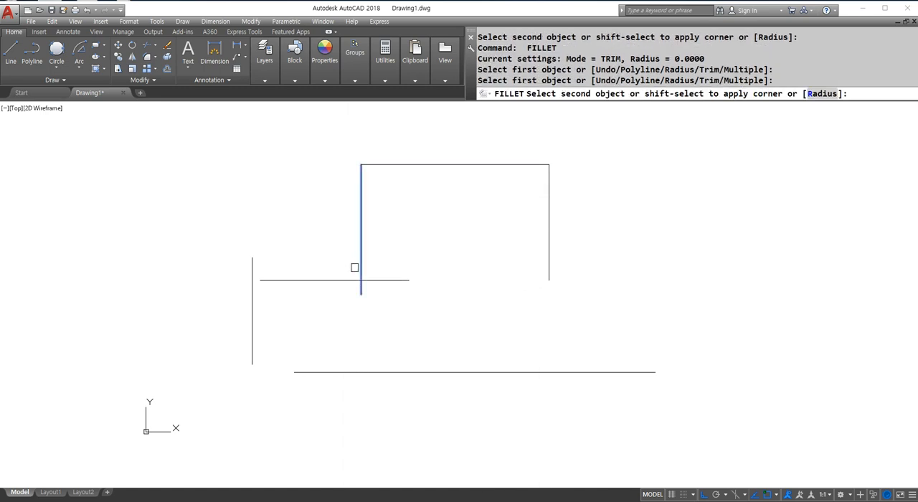
click(336, 279)
click(282, 280)
key(Return)
click(276, 281)
click(248, 302)
Close the outline by filleting the bottom line at radius 0 with the leftmost vertical and the right vertical.
key(Return)
click(250, 302)
click(334, 371)
key(Return)
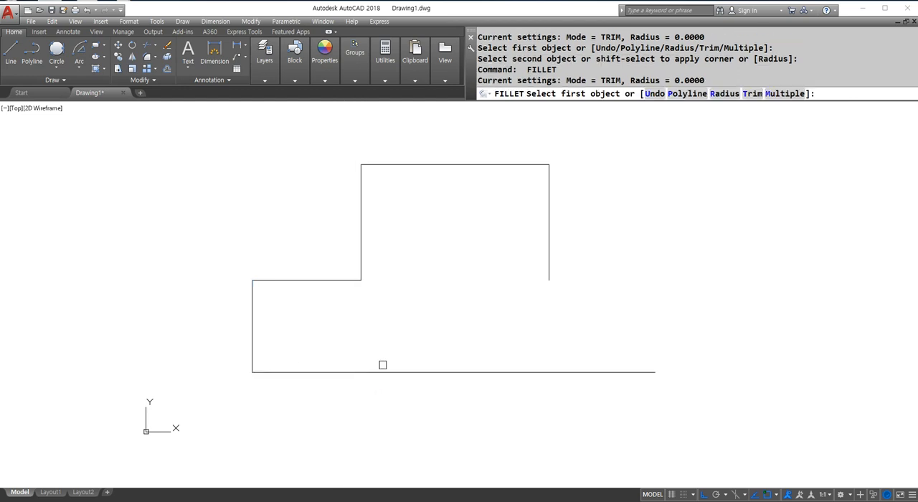
click(381, 372)
click(549, 287)
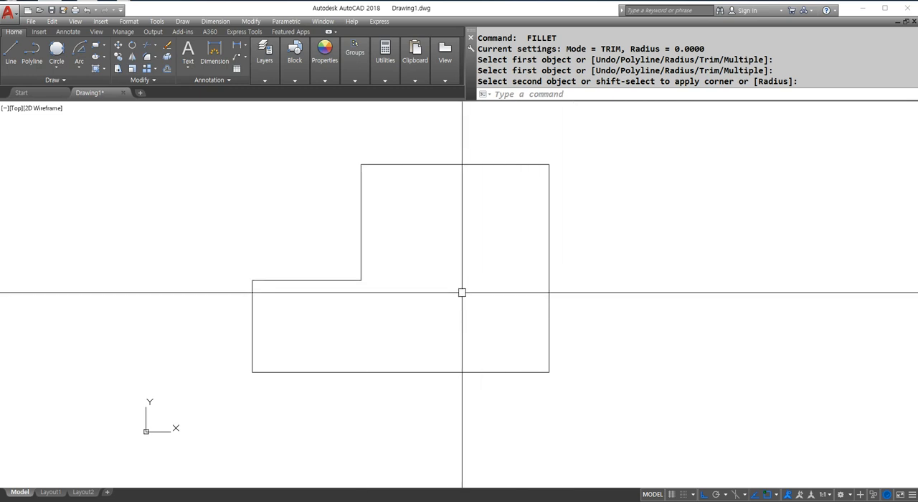
key(Escape)
Erase the whole stepped outline.
text(e)
key(Return)
click(610, 408)
click(259, 176)
key(Return)
Draw two separate circles side by side, the left one with radius about 67 and the right one larger.
text(z)
key(Return)
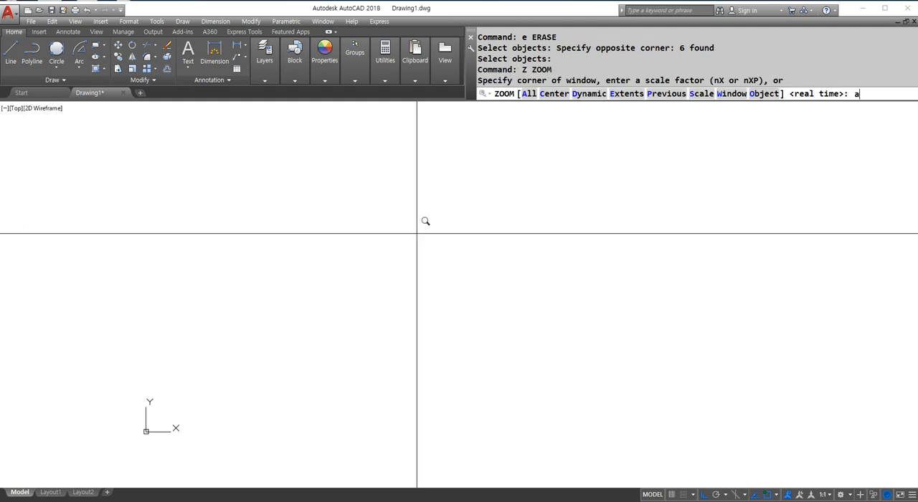
text(a)
key(Return)
text(c)
key(Return)
click(344, 297)
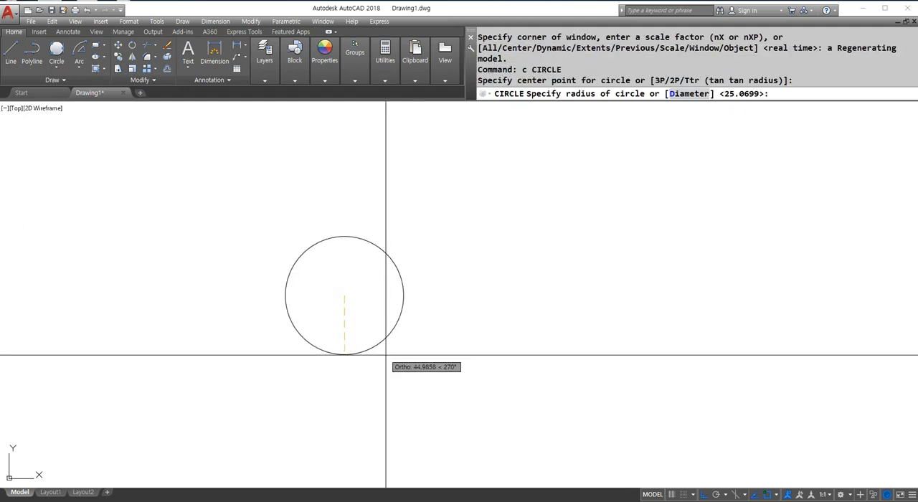
key(Return)
key(Return)
click(604, 301)
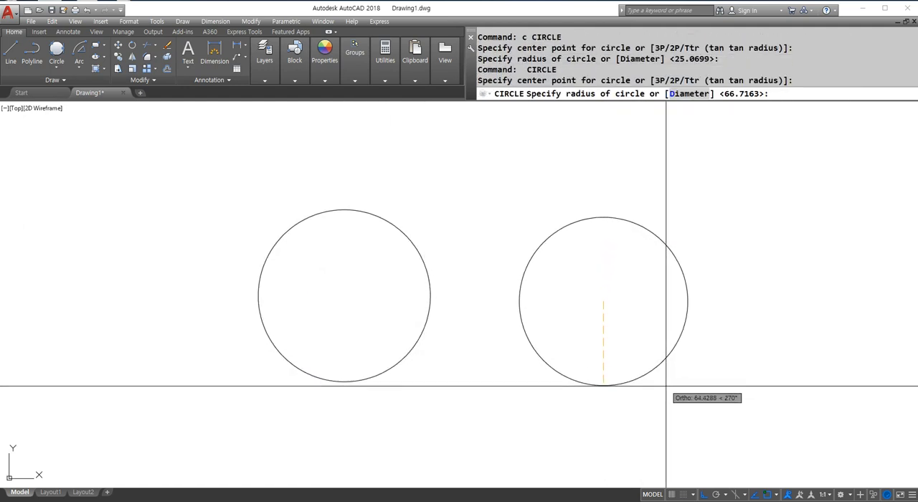
click(701, 416)
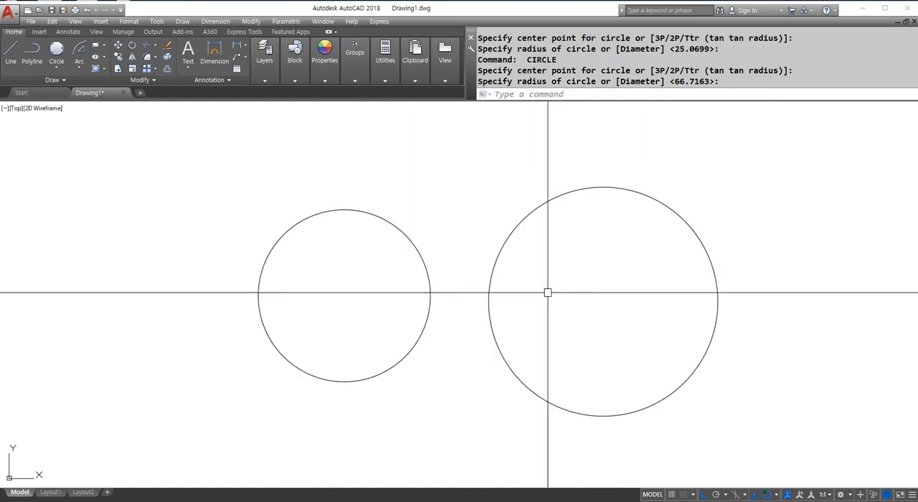
Fillet the two circles with radius 60 between their facing upper sides.
text(f)
key(Return)
text(r)
key(Return)
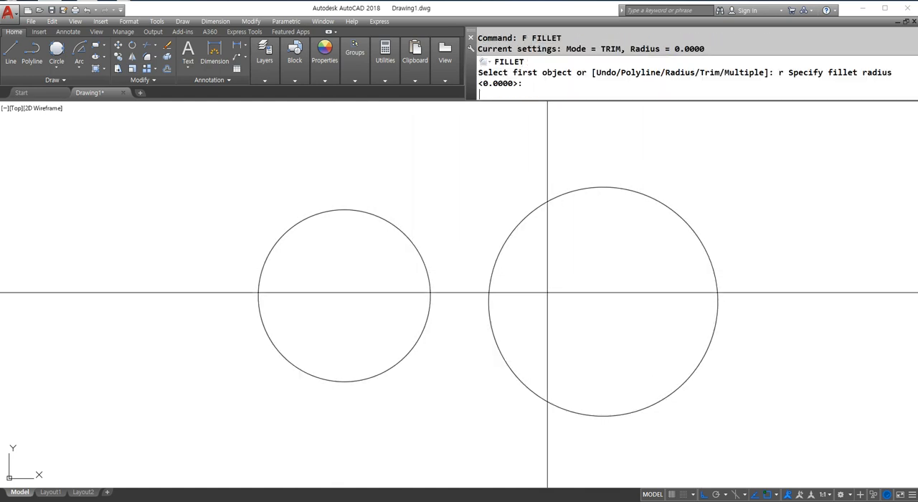
key(Return)
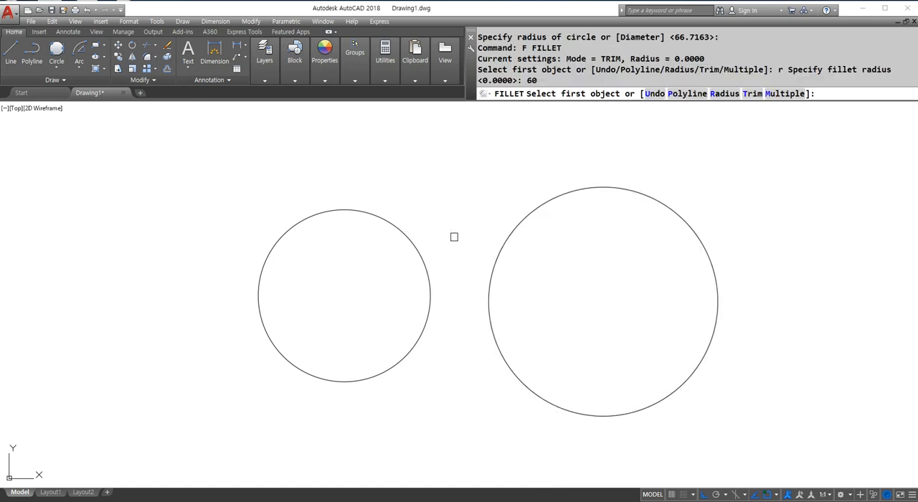
click(408, 241)
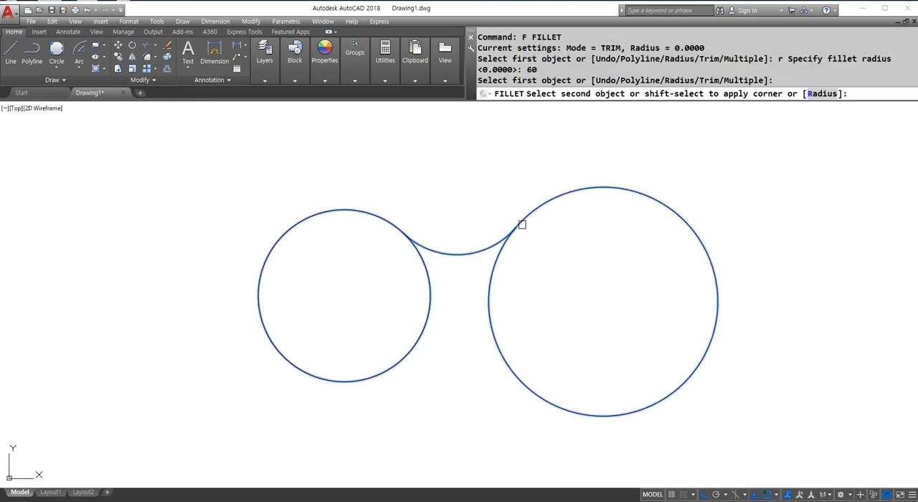
click(525, 216)
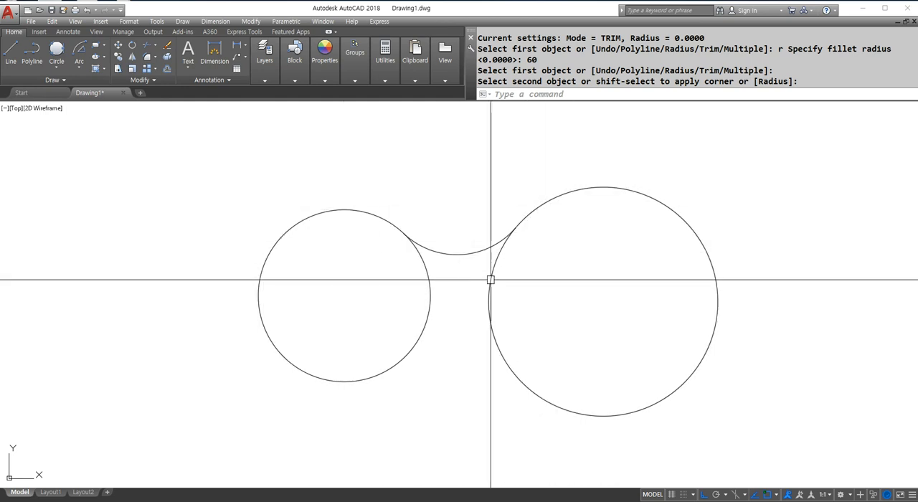
Erase both circles and the fillet arc between them.
key(Return)
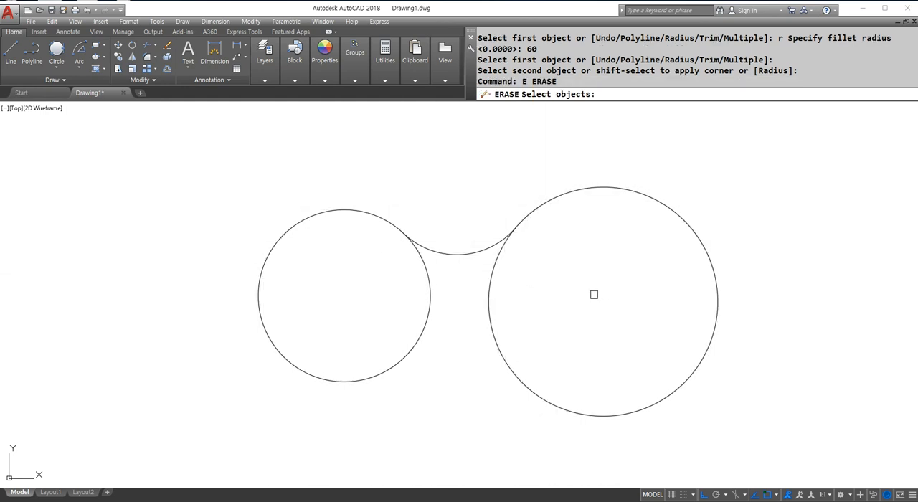
click(601, 307)
click(229, 146)
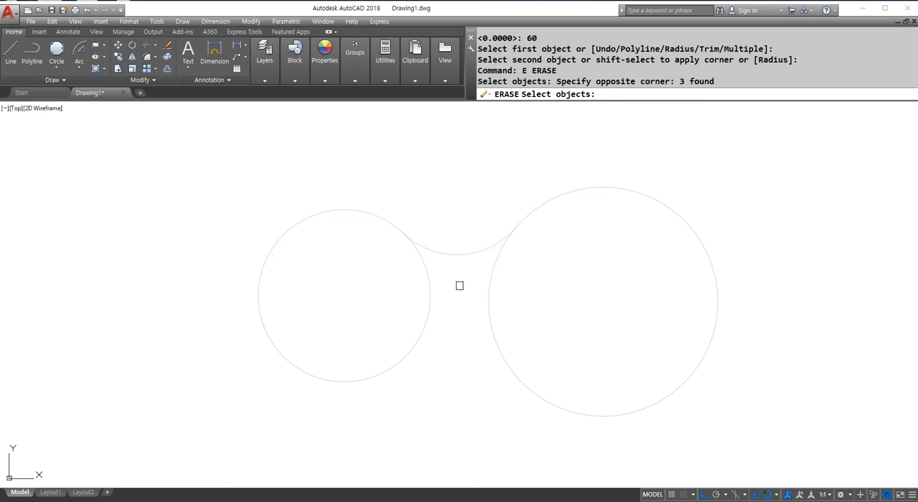
key(Return)
Draw a horizontal line and a vertical line crossing it near its right end, on the left side of the drawing.
text(l)
key(Return)
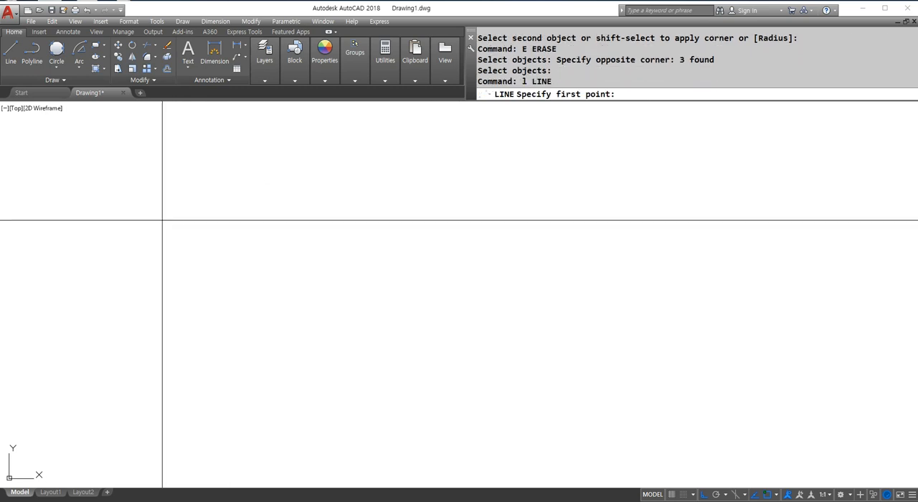
click(141, 220)
click(351, 219)
key(Return)
key(Return)
click(315, 177)
click(343, 402)
key(Return)
Draw a connected corner of one horizontal and one vertical line in the middle of the drawing.
key(Return)
click(412, 213)
click(552, 213)
click(552, 379)
Draw a short horizontal line and a separate vertical line below and beyond its right end, leaving a gap between them.
key(Return)
key(Return)
click(612, 213)
click(715, 213)
key(Return)
key(Return)
click(776, 233)
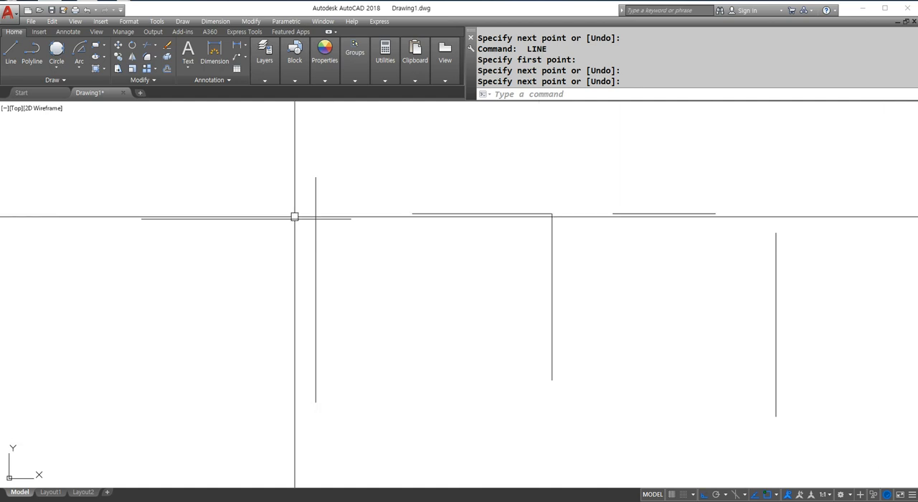
Switch to K-Screen Pen and handwrite "R = 반" above the lines in blue.
key(ctrl+F12)
drag(342, 127, 387, 190)
mouse_move(406, 151)
mouse_down()
mouse_move(433, 152)
mouse_move(443, 169)
mouse_up()
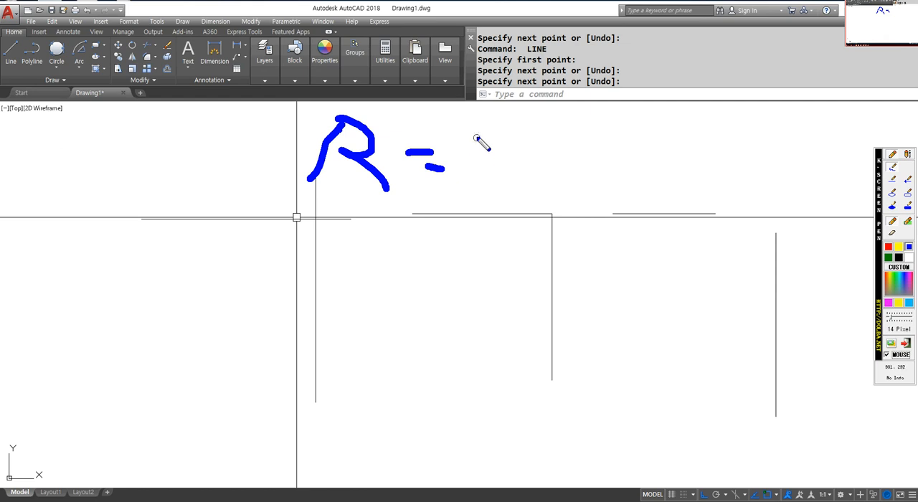
drag(471, 122, 473, 159)
mouse_move(516, 119)
mouse_down()
mouse_move(517, 154)
mouse_move(545, 148)
mouse_up()
mouse_move(532, 117)
mouse_down()
mouse_move(533, 165)
mouse_move(568, 141)
mouse_up()
mouse_move(506, 165)
mouse_down()
mouse_move(509, 183)
mouse_move(558, 192)
mouse_up()
Handwrite "D = 지름" below the R note and add a Ø symbol beside it.
drag(330, 207, 322, 293)
drag(402, 237, 445, 234)
mouse_move(402, 251)
mouse_down()
mouse_move(493, 228)
mouse_move(469, 258)
mouse_up()
drag(482, 240, 501, 260)
drag(509, 219, 512, 294)
mouse_move(528, 236)
mouse_down()
mouse_move(529, 253)
mouse_move(576, 280)
mouse_up()
drag(516, 253, 580, 253)
mouse_move(166, 241)
mouse_down()
mouse_move(208, 244)
mouse_move(168, 241)
mouse_up()
drag(217, 215, 162, 310)
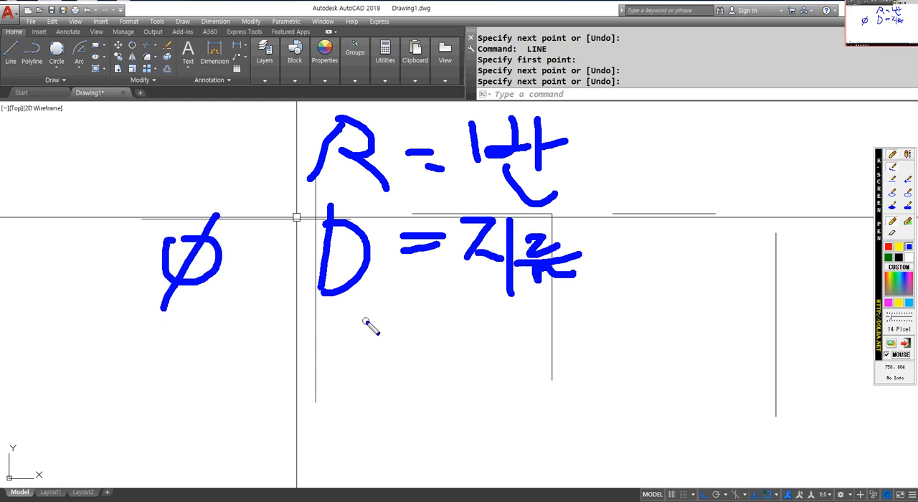
Handwrite "C = 모따기" below the D note and underline it.
mouse_move(386, 328)
mouse_down()
mouse_move(357, 399)
mouse_move(379, 395)
mouse_up()
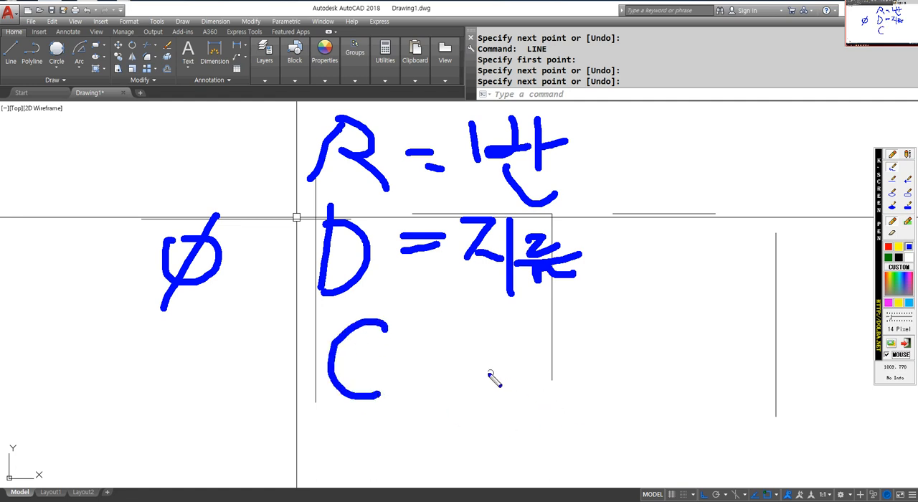
drag(387, 348, 405, 348)
drag(409, 369, 427, 366)
mouse_move(452, 336)
mouse_down()
mouse_move(489, 339)
mouse_move(537, 363)
mouse_move(585, 343)
mouse_move(606, 361)
mouse_up()
drag(618, 314, 624, 382)
drag(294, 412, 656, 410)
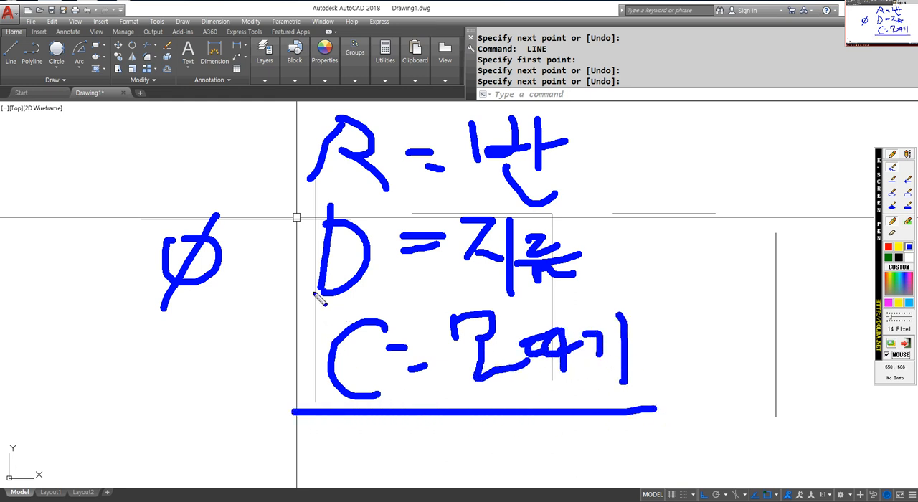
Clear the handwritten notes, then sketch a blue right-angle corner with a red diagonal cutting across it.
right_click(352, 295)
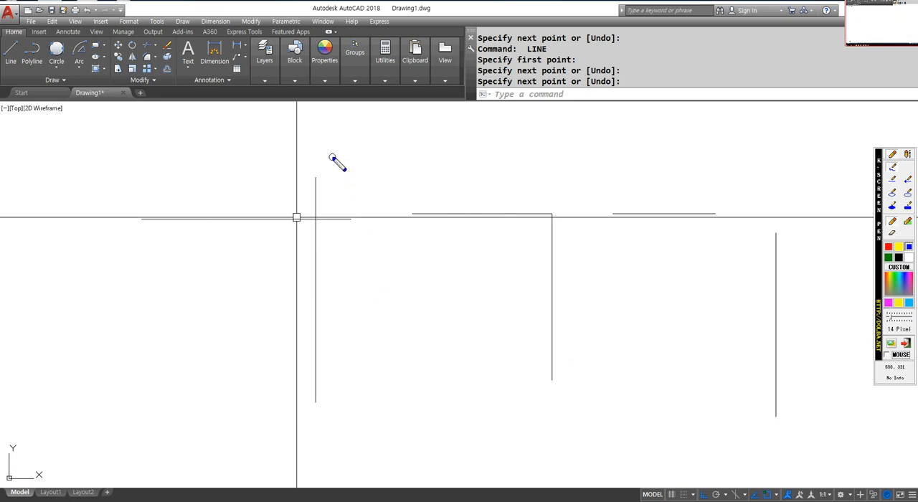
mouse_move(235, 137)
mouse_down()
mouse_move(496, 137)
mouse_move(496, 366)
mouse_up()
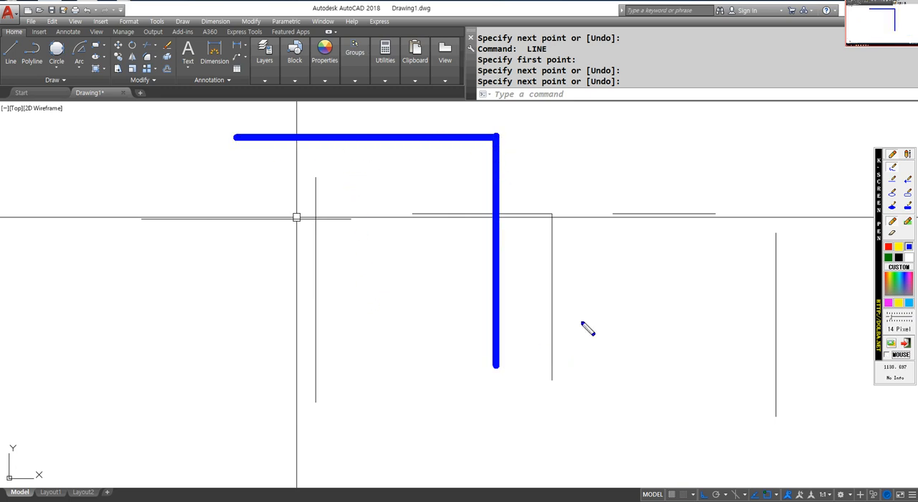
click(888, 247)
drag(365, 141, 501, 256)
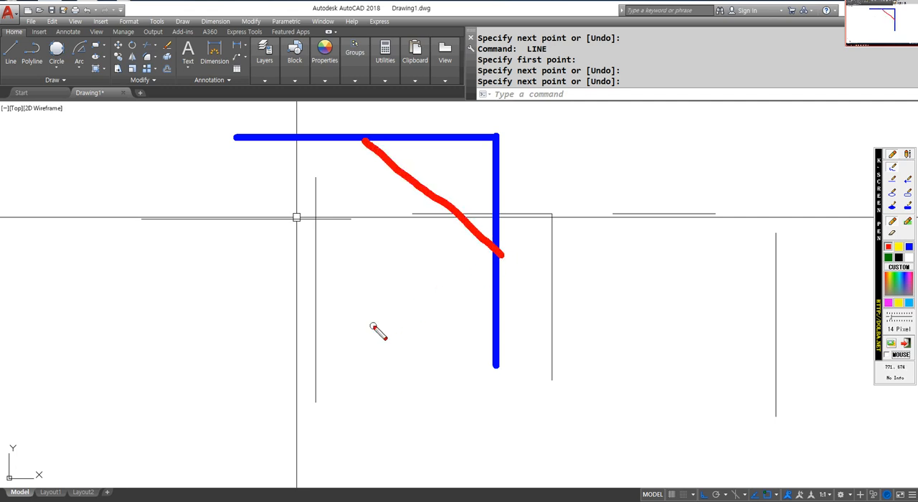
Mark the horizontal and vertical distances from the corner to the diagonal in red, labelling each 10.
drag(365, 92, 365, 138)
mouse_move(367, 104)
mouse_down()
mouse_move(502, 106)
mouse_move(495, 112)
mouse_move(571, 134)
mouse_move(524, 253)
mouse_move(569, 252)
mouse_up()
drag(605, 152, 572, 214)
drag(608, 176, 610, 175)
mouse_move(431, 58)
mouse_down()
mouse_move(415, 93)
mouse_move(450, 63)
mouse_up()
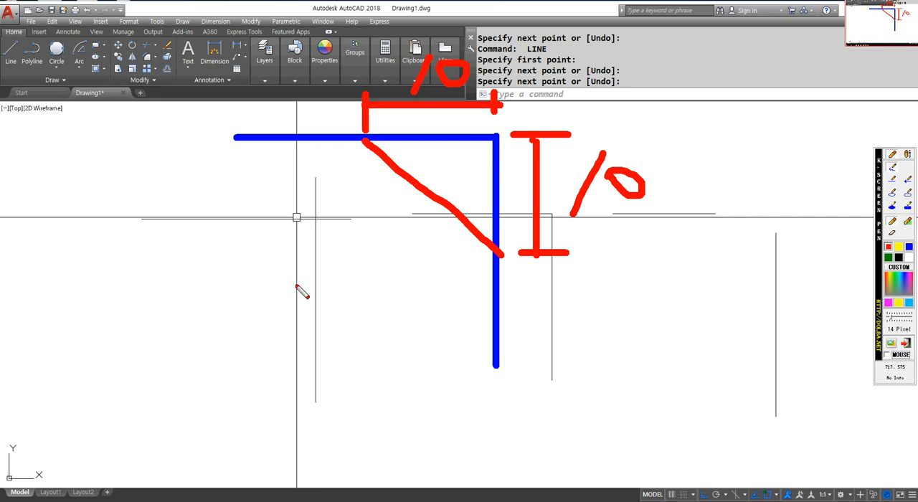
Handwrite "C10" in red below the sketched corner.
mouse_move(255, 236)
mouse_down()
mouse_move(203, 321)
mouse_move(226, 322)
mouse_up()
drag(287, 231, 274, 310)
mouse_move(310, 246)
mouse_down()
mouse_move(349, 273)
mouse_move(319, 247)
mouse_up()
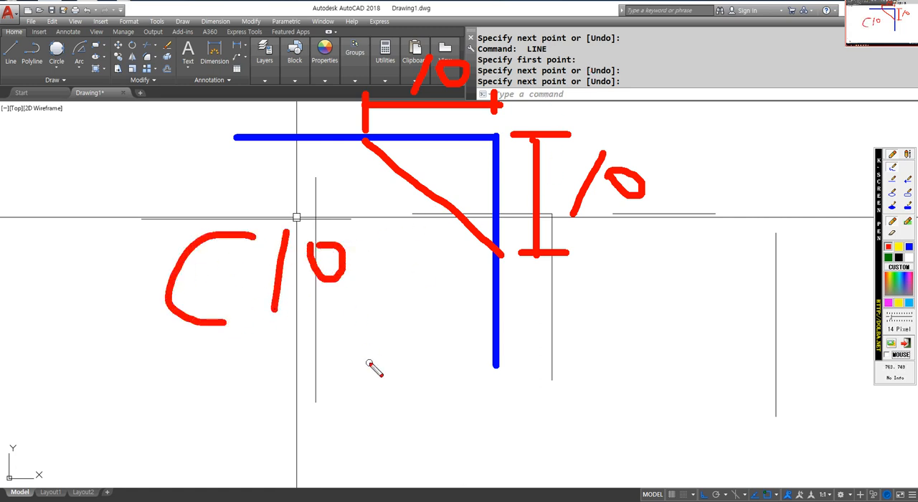
Mark the corner and the diagonal's end points, retrace the diagonal, underline "C10" and box its letter C.
click(499, 137)
click(360, 134)
click(495, 134)
click(500, 261)
drag(360, 136, 492, 269)
drag(139, 348, 335, 353)
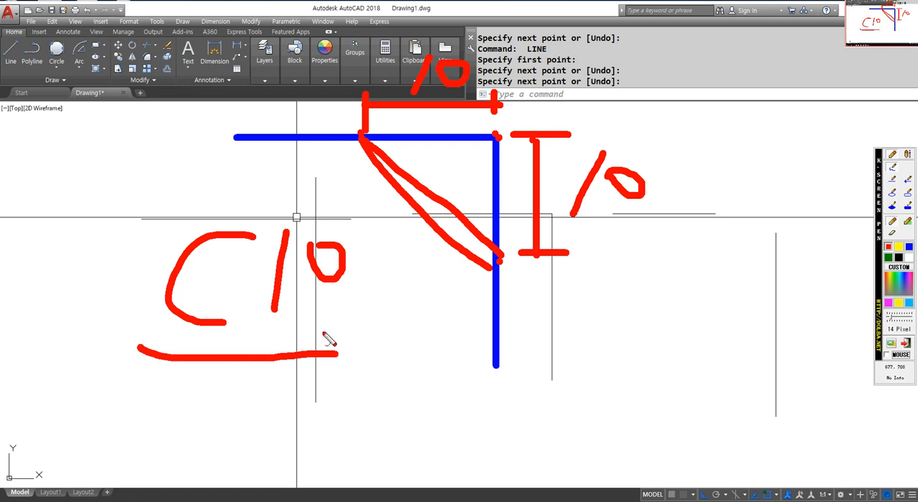
mouse_move(139, 347)
mouse_down()
mouse_move(135, 217)
mouse_move(262, 332)
mouse_move(185, 353)
mouse_up()
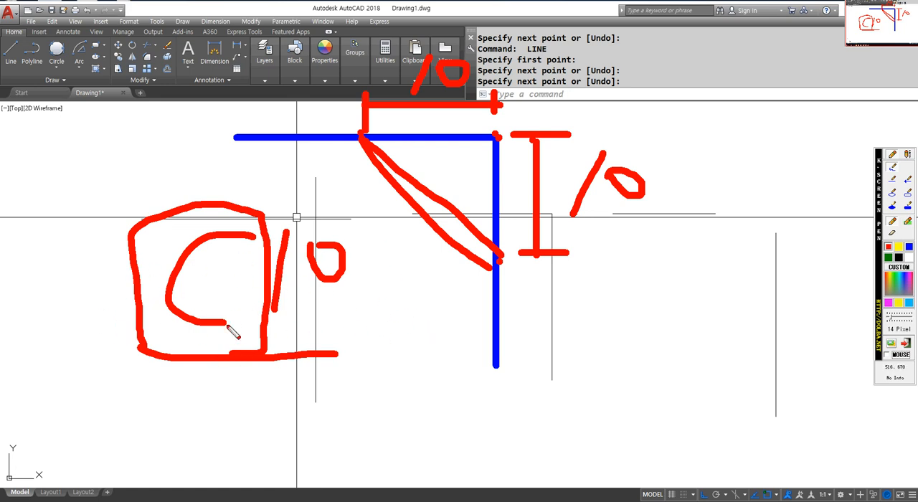
Clear the notes, then mark a chamfer's end points and diagonal in red on the crossing lines and close the pen.
right_click(462, 227)
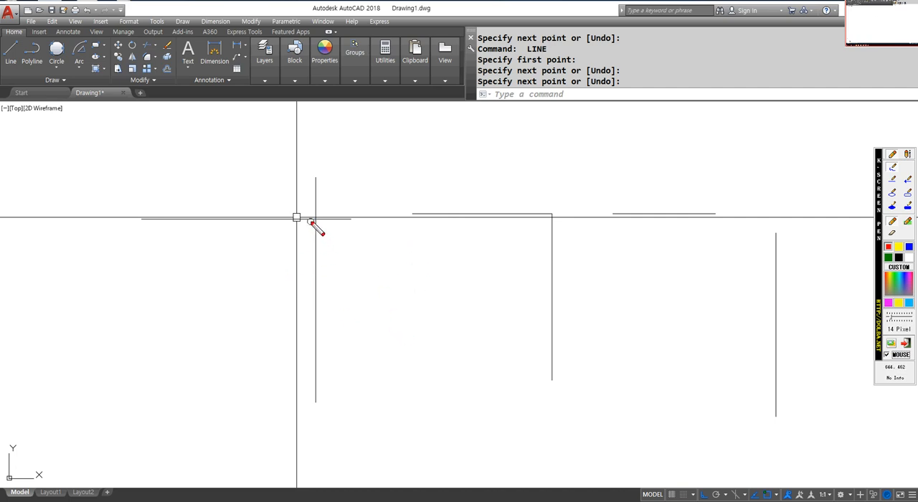
drag(225, 206, 225, 249)
mouse_move(318, 209)
mouse_down()
mouse_move(318, 248)
mouse_move(350, 219)
mouse_up()
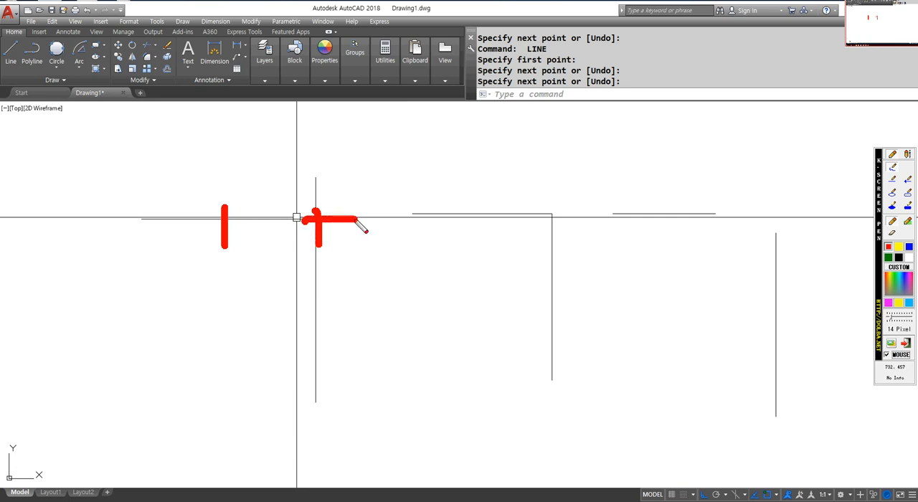
drag(304, 313, 335, 319)
drag(222, 214, 328, 317)
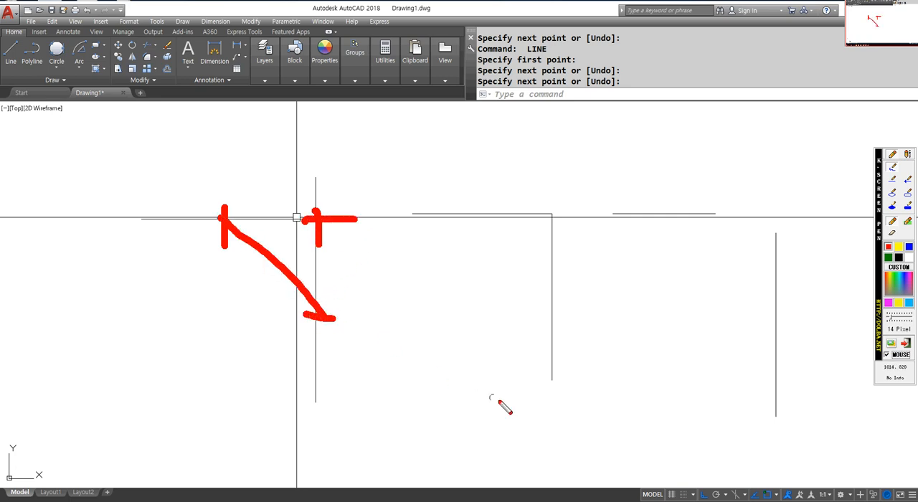
key(Escape)
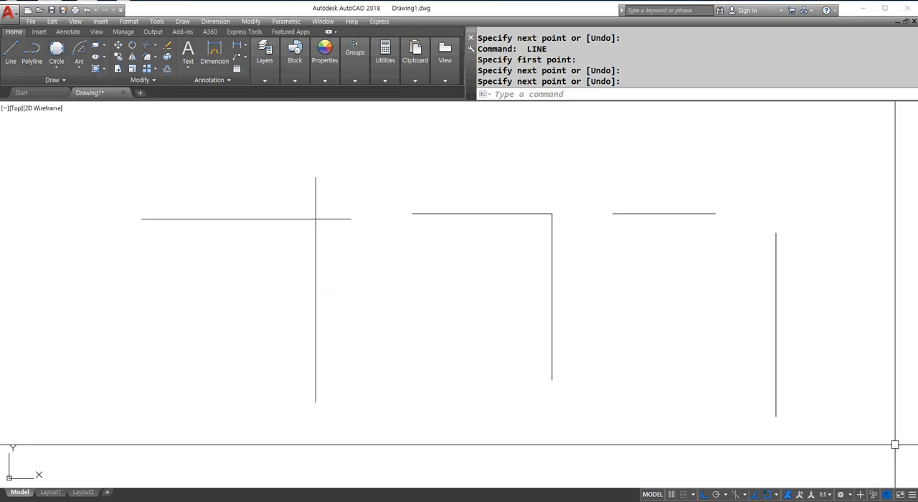
Start the Chamfer command and box its Dist1 and Dist2 values in red, labelling them "f" and "s".
text(cha)
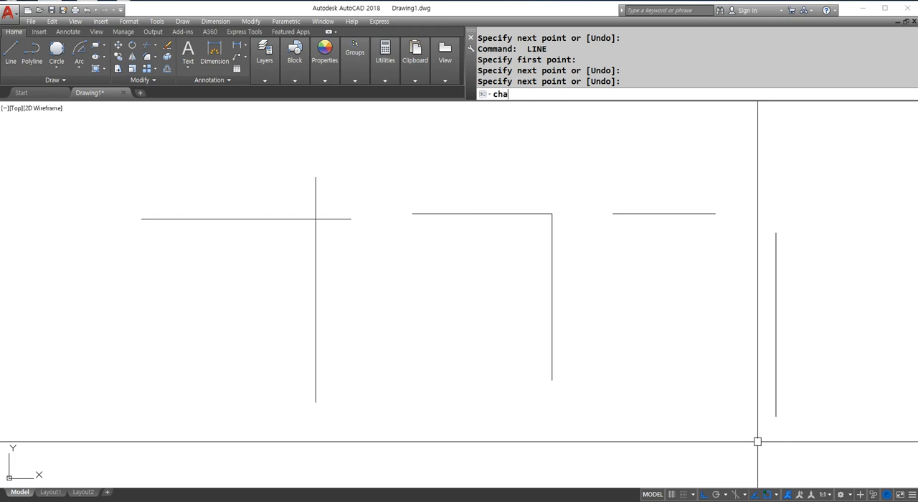
key(Return)
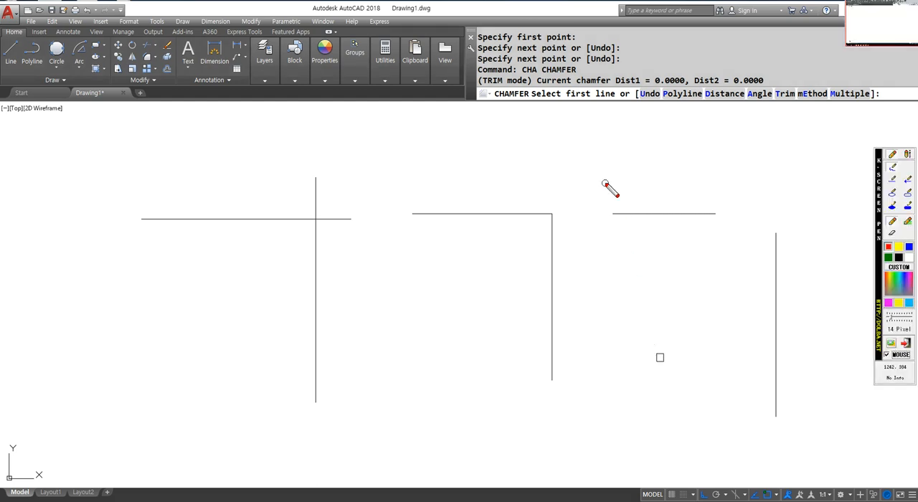
drag(609, 92, 781, 93)
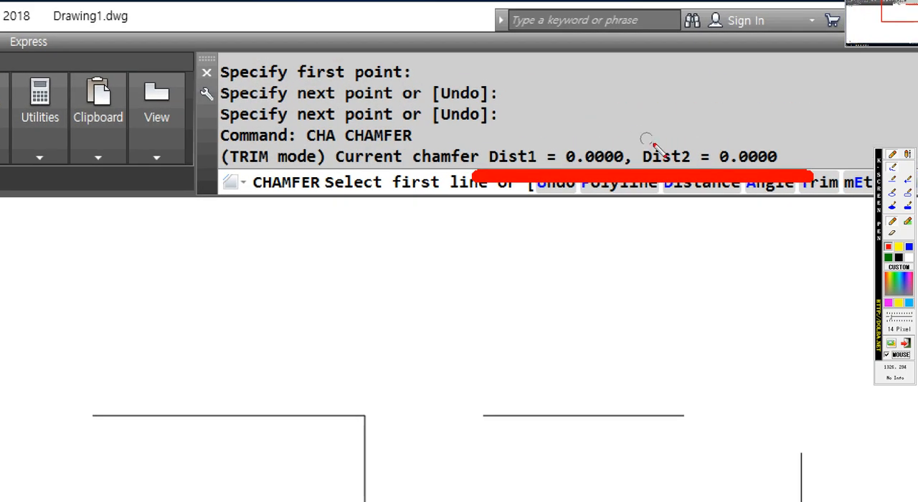
mouse_move(477, 172)
mouse_down()
mouse_move(479, 133)
mouse_move(682, 117)
mouse_move(846, 126)
mouse_move(836, 191)
mouse_up()
mouse_move(480, 179)
mouse_down()
mouse_move(389, 228)
mouse_move(362, 231)
mouse_up()
drag(238, 278, 306, 282)
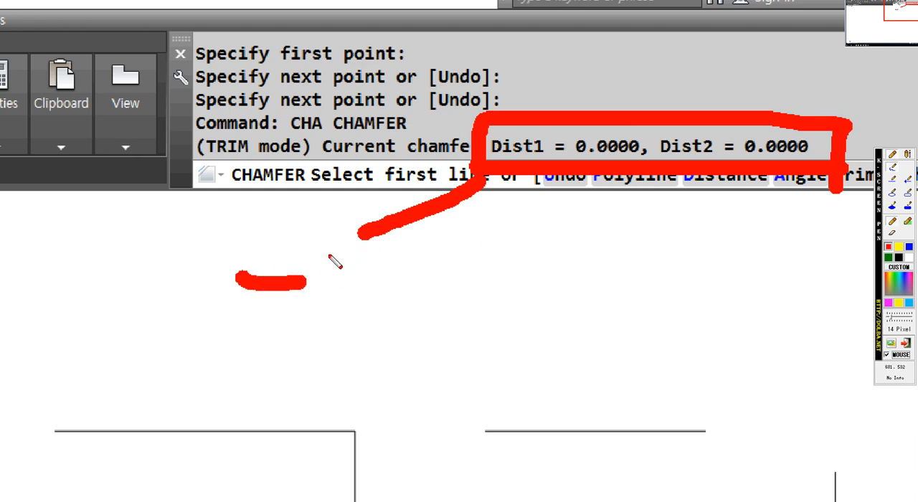
drag(327, 240, 263, 373)
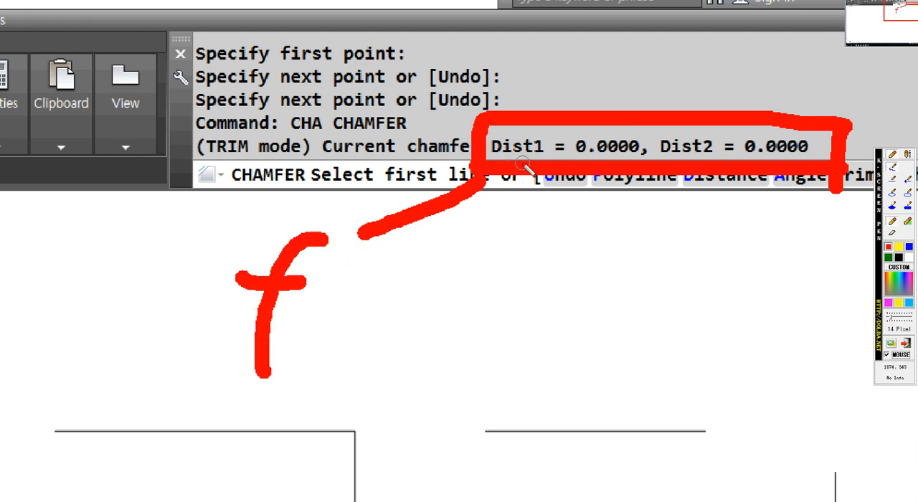
drag(730, 185, 717, 259)
mouse_move(730, 288)
mouse_down()
mouse_move(703, 408)
mouse_move(638, 370)
mouse_up()
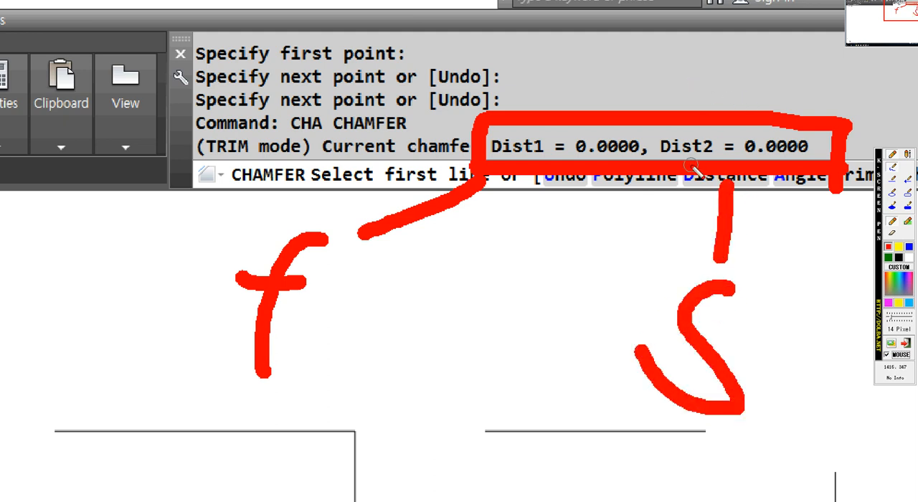
key(Escape)
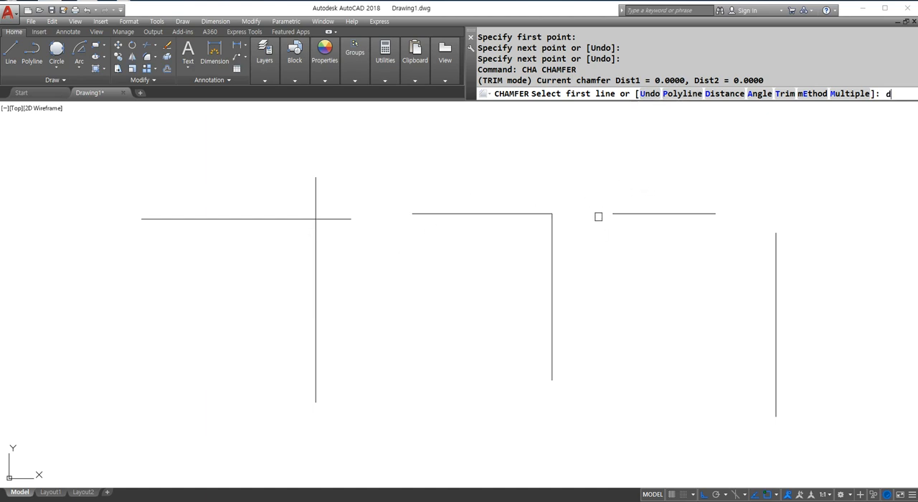
Chamfer the two crossing lines with both chamfer distances set to 30.
key(Return)
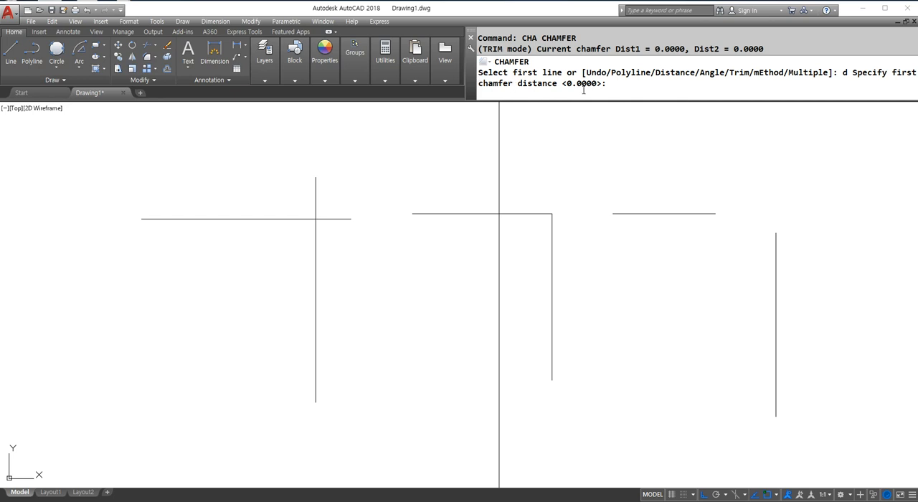
text(30)
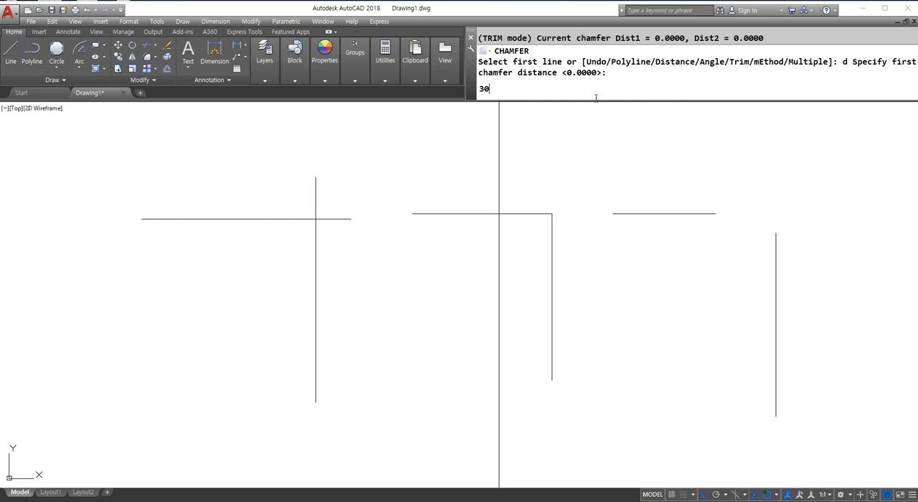
key(Return)
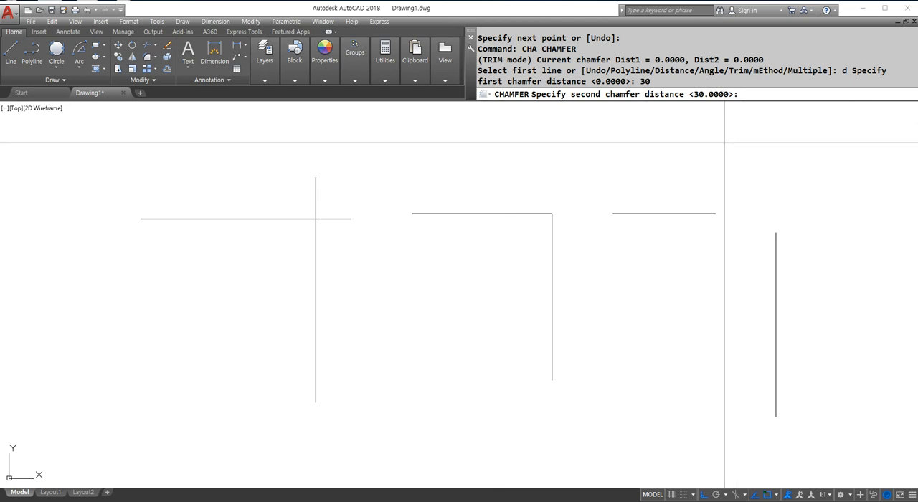
key(Return)
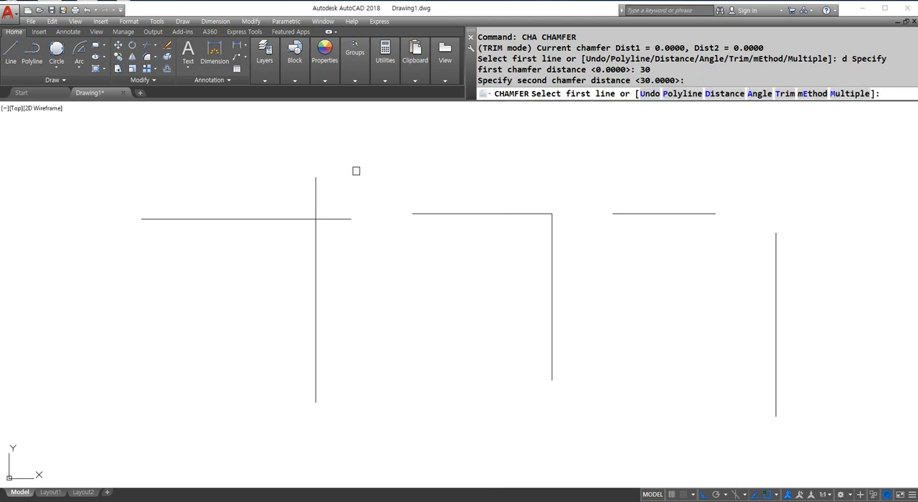
click(316, 246)
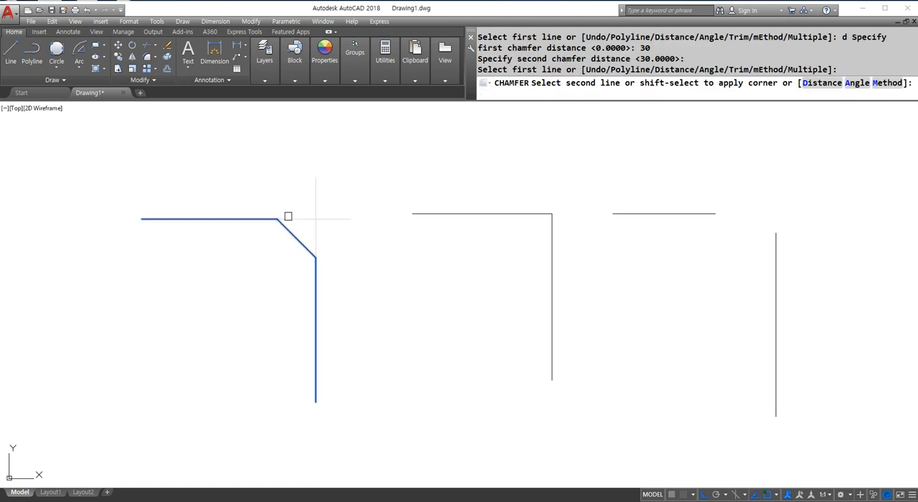
click(288, 219)
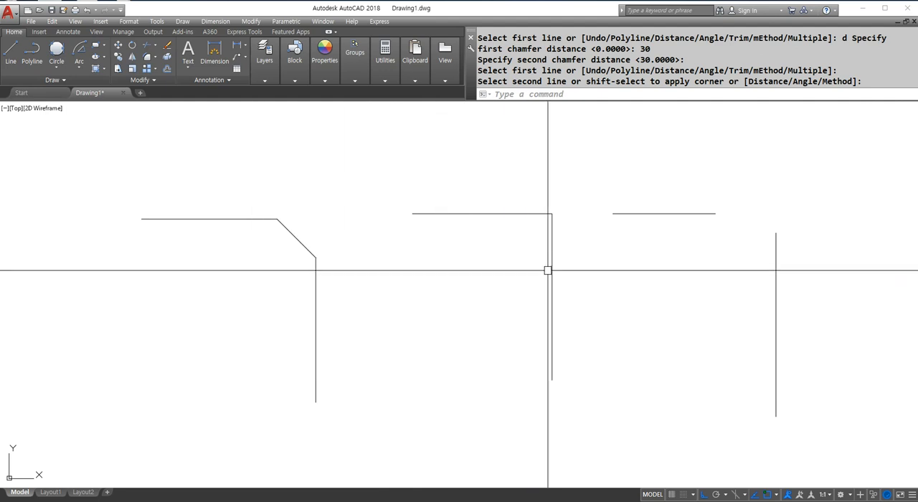
Mark the middle corner in red with a 30 horizontal distance, a 20 vertical distance and a connecting diagonal, then clear the marks.
key(F12)
click(552, 212)
click(470, 211)
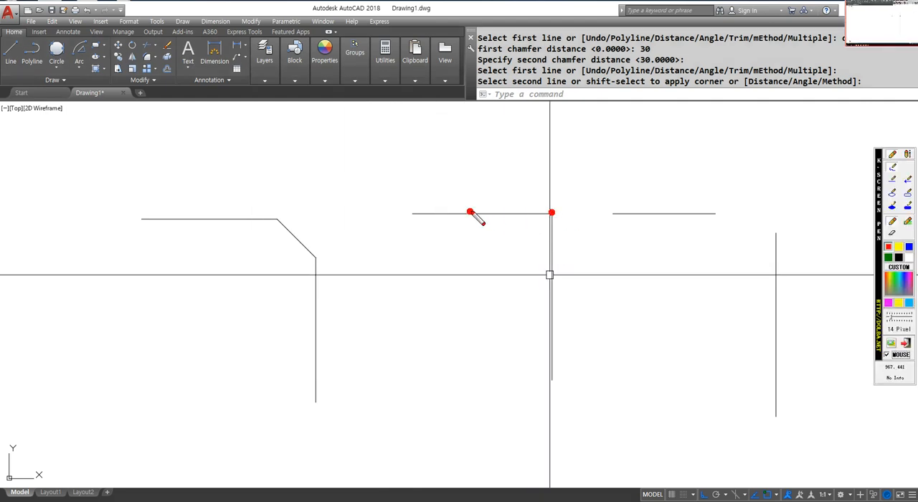
drag(479, 159, 472, 186)
mouse_move(524, 159)
mouse_down()
mouse_move(523, 173)
mouse_move(526, 162)
mouse_up()
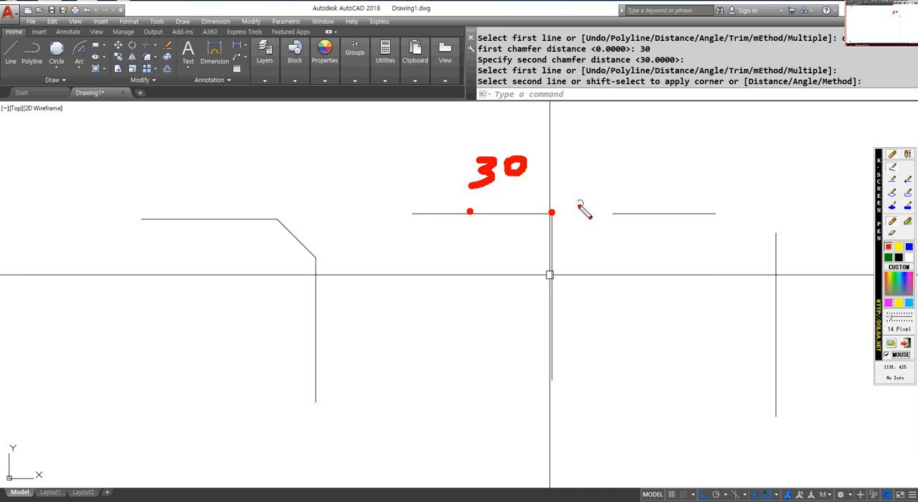
click(553, 256)
drag(578, 240, 621, 263)
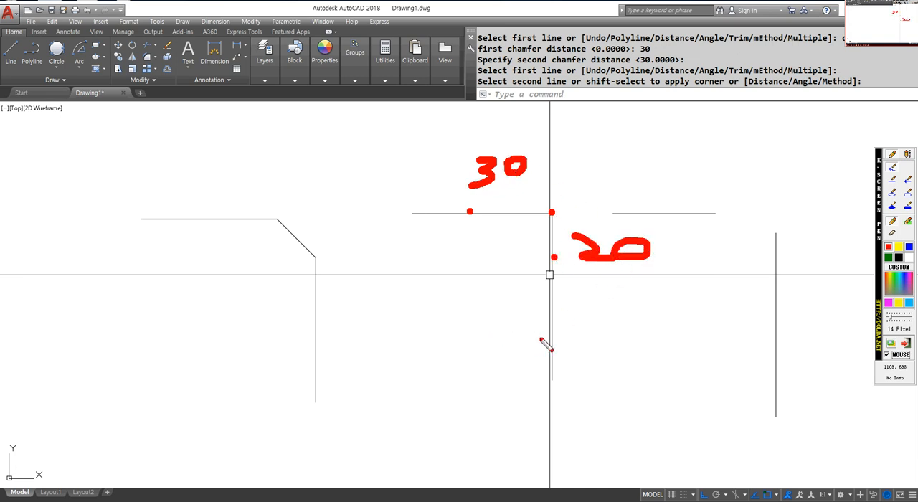
drag(457, 211, 578, 258)
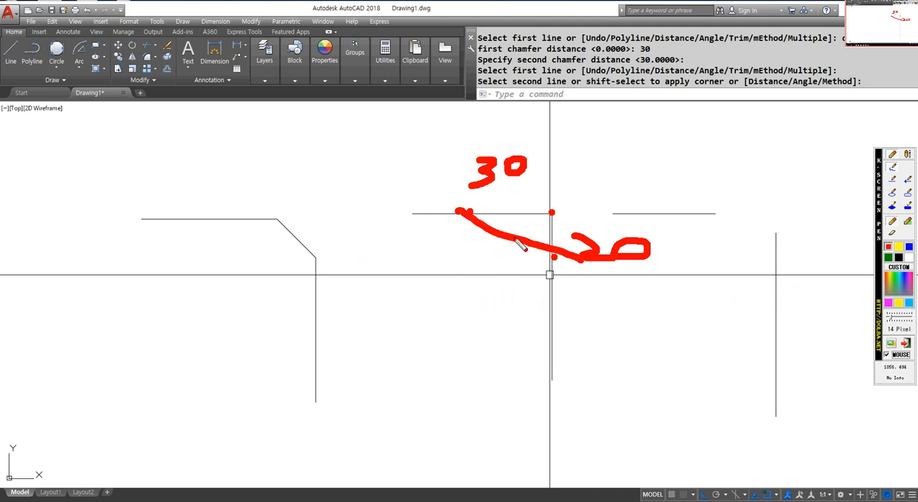
key(Escape)
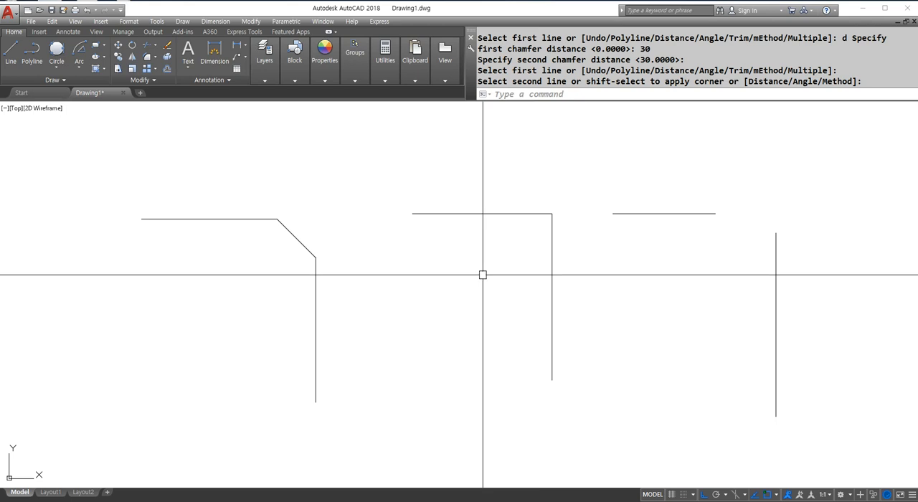
Chamfer the middle corner with a first distance of 30 on the horizontal line and a second distance of 20 on the vertical line.
text(cha)
key(Return)
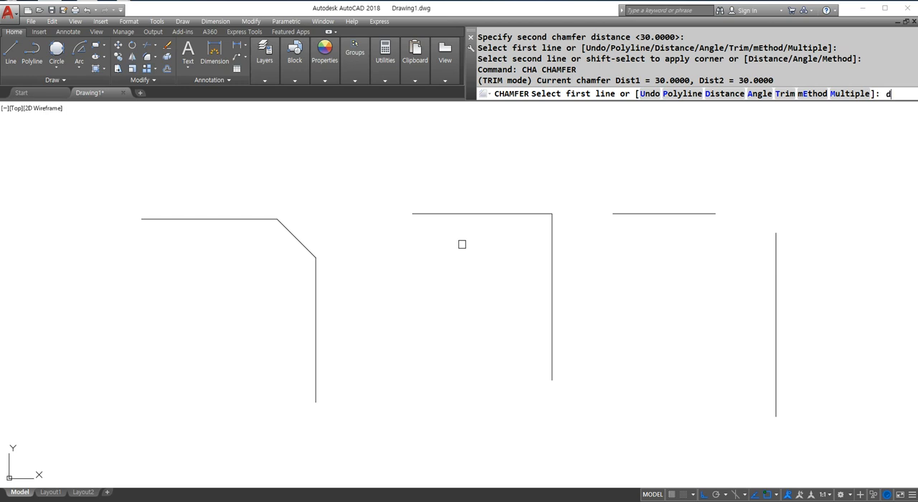
key(Return)
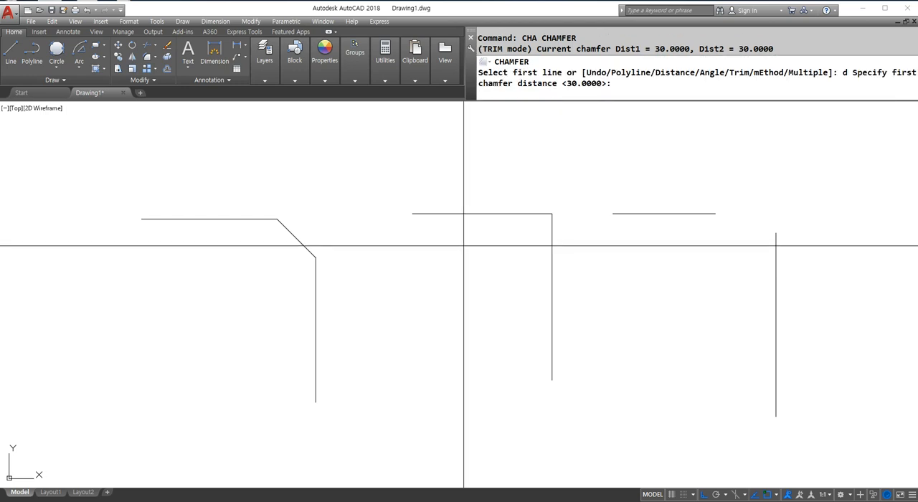
text(30)
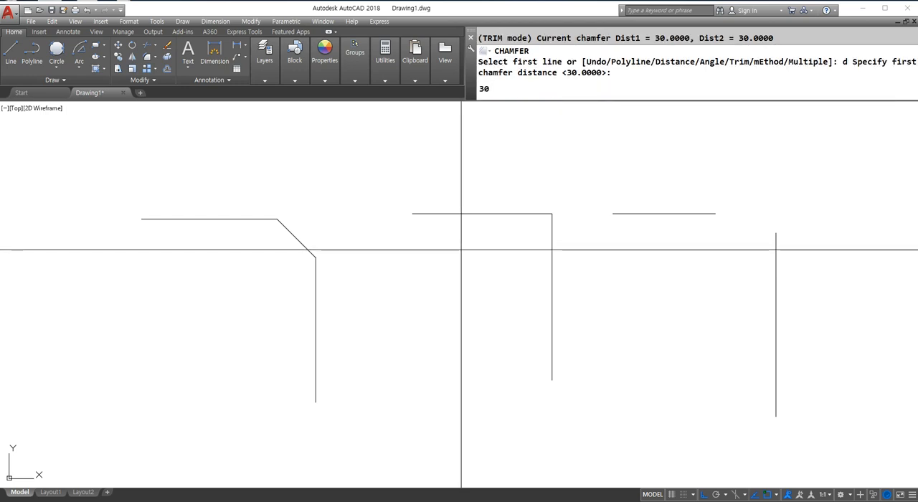
key(Return)
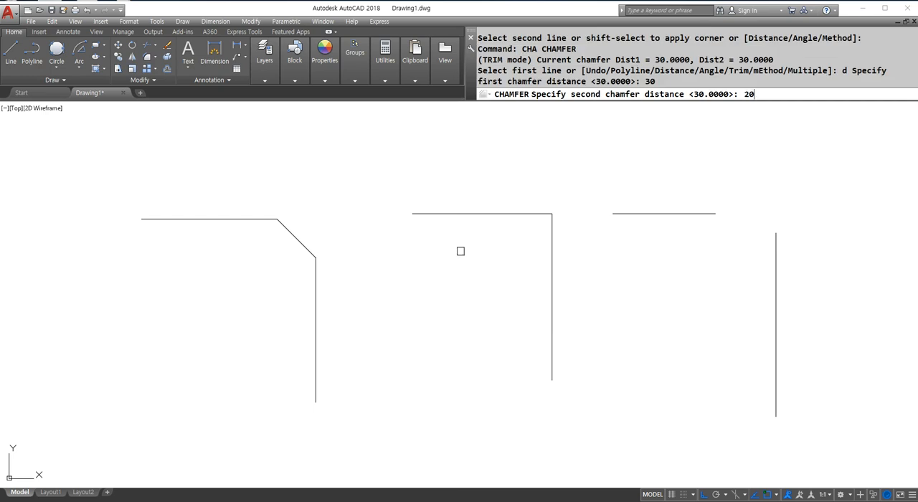
key(Return)
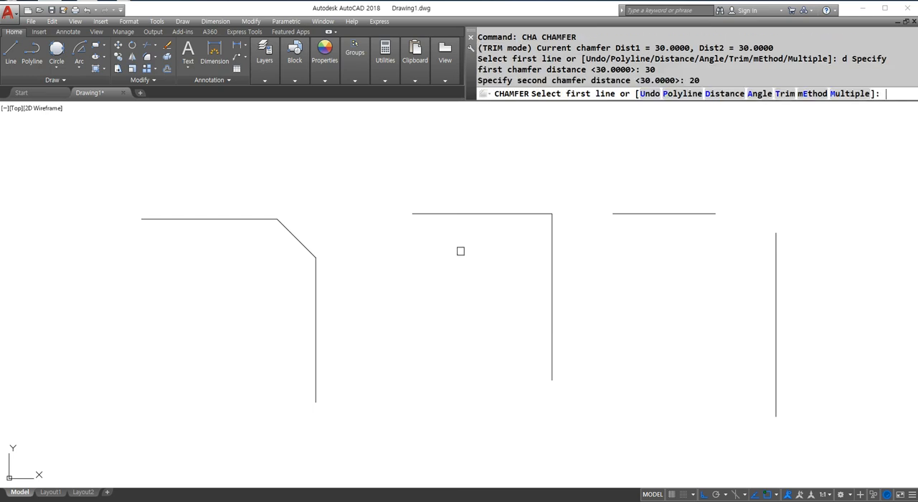
click(466, 213)
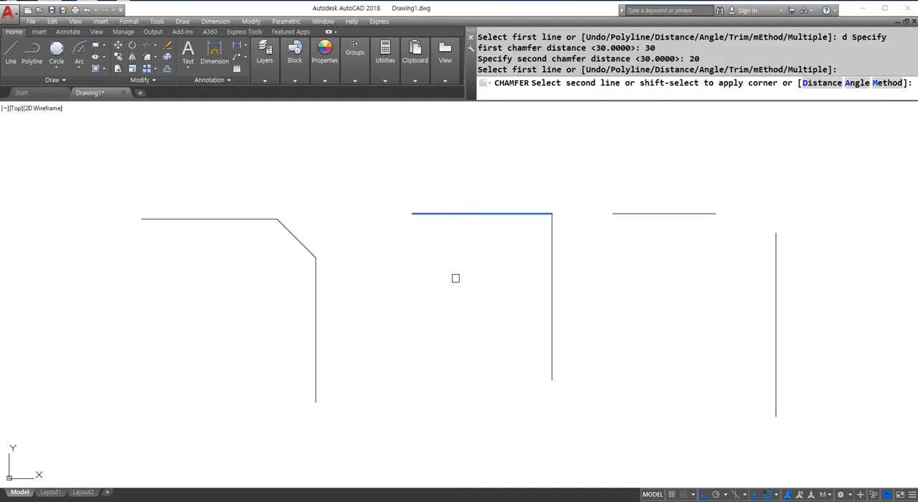
click(553, 286)
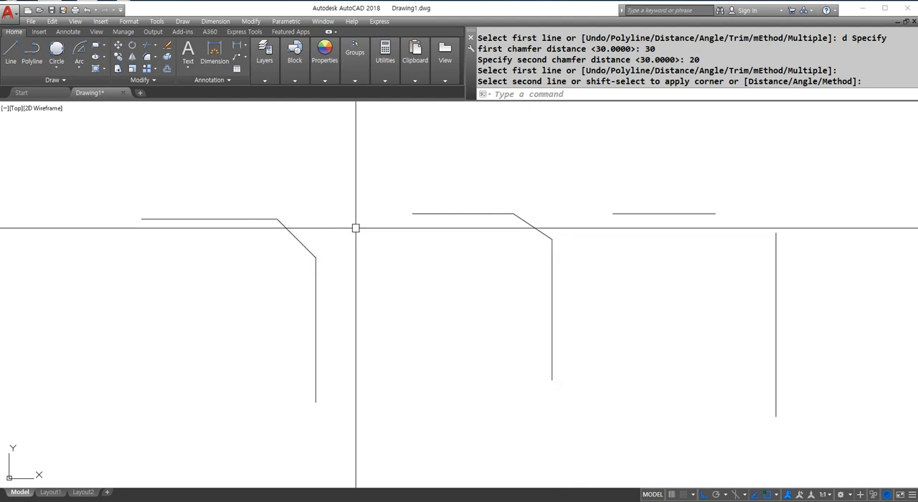
Trace and tick the unequal chamfer's two cut-off lengths in red, and handwrite an underlined "C" above the lines.
key(F9)
mouse_move(513, 213)
mouse_down()
mouse_move(554, 213)
mouse_move(554, 237)
mouse_up()
mouse_move(508, 175)
mouse_down()
mouse_move(523, 190)
mouse_move(540, 166)
mouse_up()
mouse_move(569, 217)
mouse_down()
mouse_move(578, 237)
mouse_move(588, 228)
mouse_up()
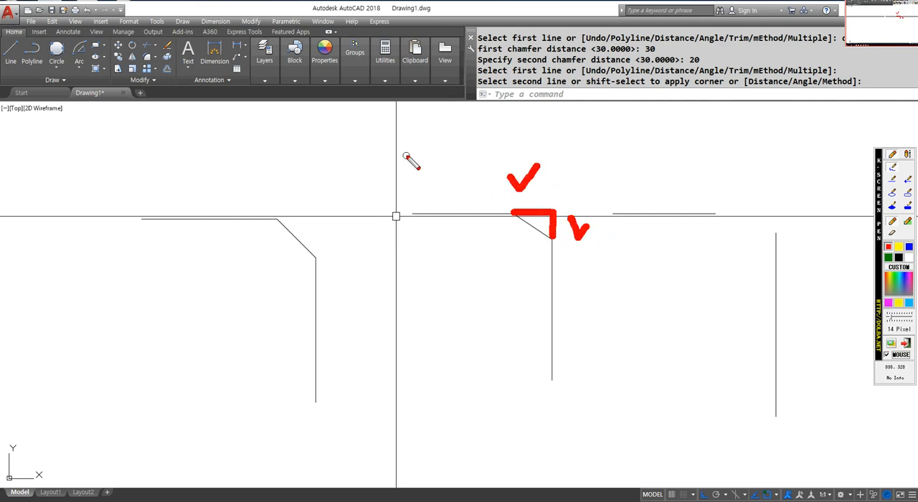
drag(462, 123, 469, 170)
drag(389, 183, 466, 184)
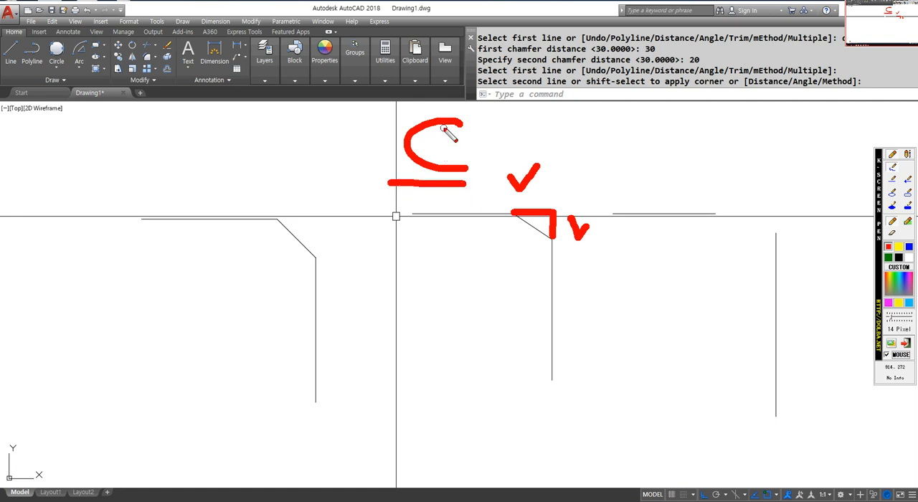
Trace and bracket the equal chamfer's two cut-off lengths and box the letter C in red, then clear the notes.
mouse_move(281, 216)
mouse_down()
mouse_move(318, 216)
mouse_move(321, 255)
mouse_up()
mouse_move(332, 216)
mouse_down()
mouse_move(352, 219)
mouse_move(348, 262)
mouse_move(378, 261)
mouse_up()
mouse_move(284, 170)
mouse_down()
mouse_move(283, 215)
mouse_move(307, 192)
mouse_move(320, 215)
mouse_up()
mouse_move(390, 189)
mouse_down()
mouse_move(488, 148)
mouse_move(394, 188)
mouse_move(463, 192)
mouse_up()
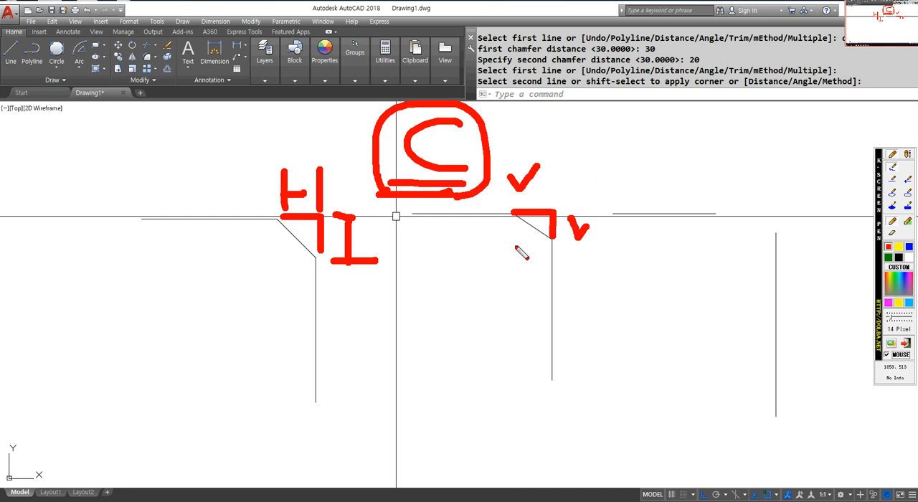
key(Escape)
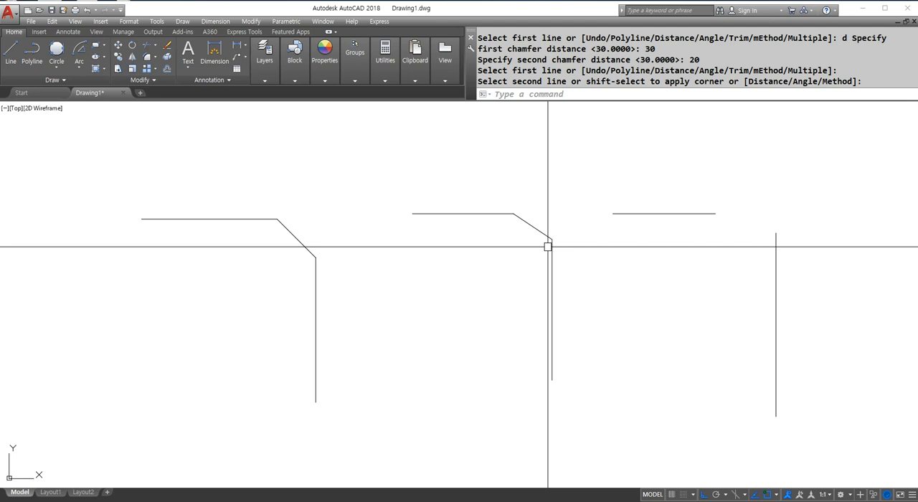
Erase all objects in the drawing and zoom to the whole drawing area.
key(Escape)
key(Escape)
key(Escape)
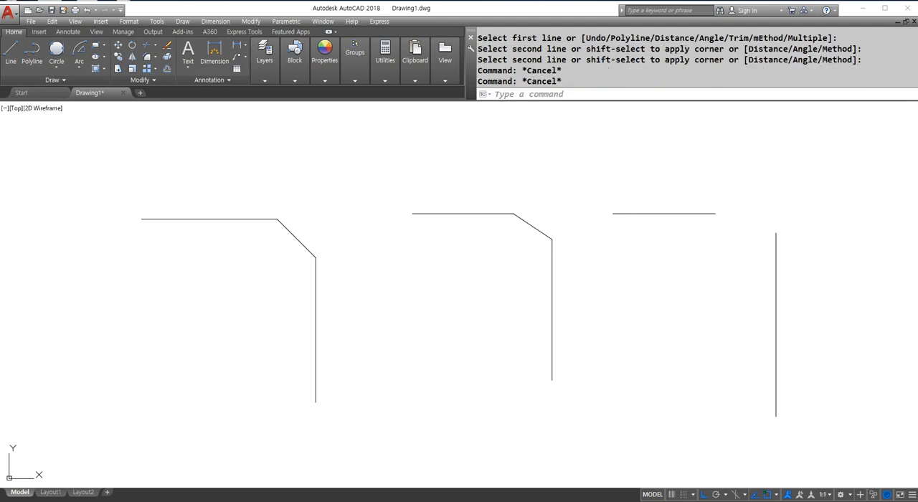
text(e)
key(Return)
text(all)
key(Return)
key(Return)
text(z)
key(Return)
text(a)
key(Return)
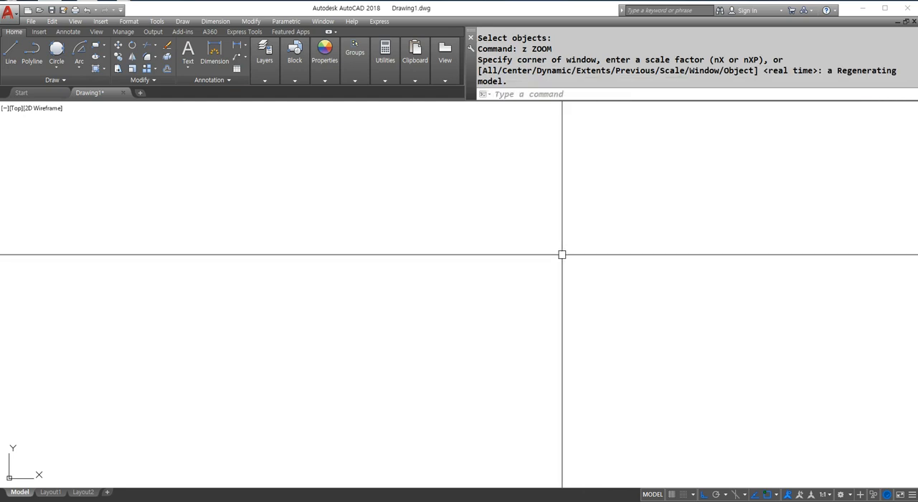
Draw a long horizontal line and a vertical line crossing it near its left end.
text(l)
key(Return)
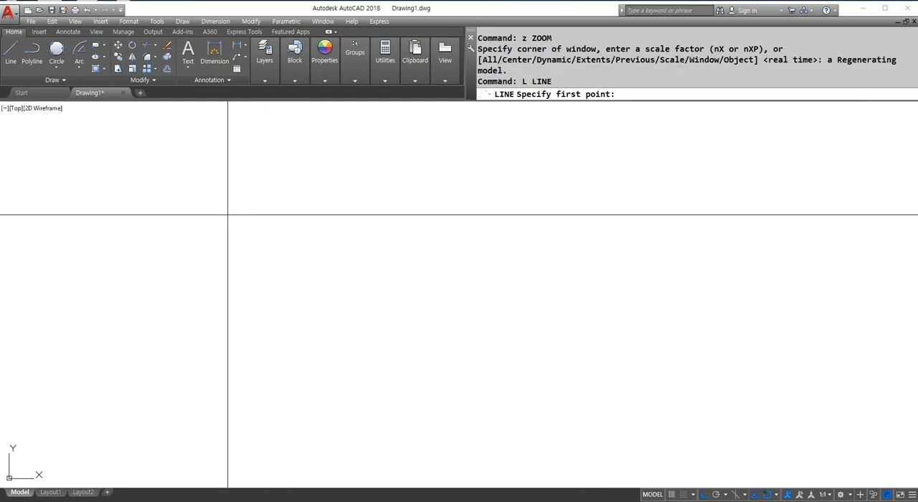
click(206, 217)
click(693, 250)
key(Return)
key(Return)
click(284, 138)
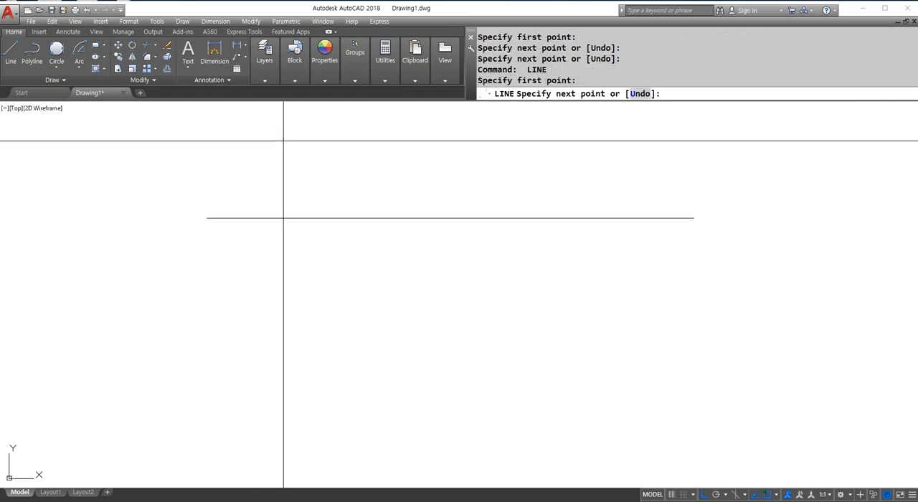
click(316, 435)
Offset the vertical line 35 to the right, and offset the resulting line another 35 to the right.
key(Return)
text(o)
key(Return)
text(35)
key(Return)
click(283, 279)
click(369, 279)
click(327, 275)
click(416, 278)
Offset the horizontal line downward by 35.
key(Return)
key(Return)
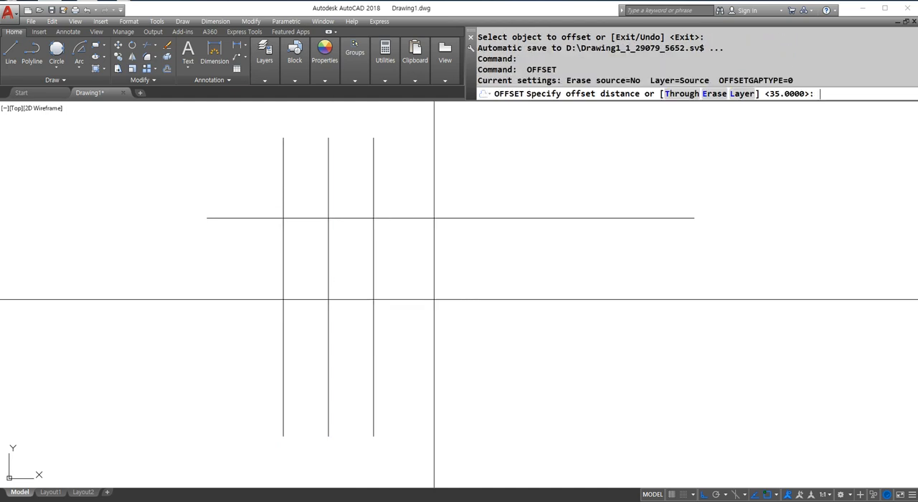
Draw two concentric circles of radius 8 and 5 centred on the upper-left intersection of the grid lines.
key(Return)
click(402, 218)
click(416, 307)
key(Return)
middle_drag(293, 262, 389, 271)
scroll(355, 217, up, 4)
middle_drag(730, 367, 660, 338)
text(c)
key(Return)
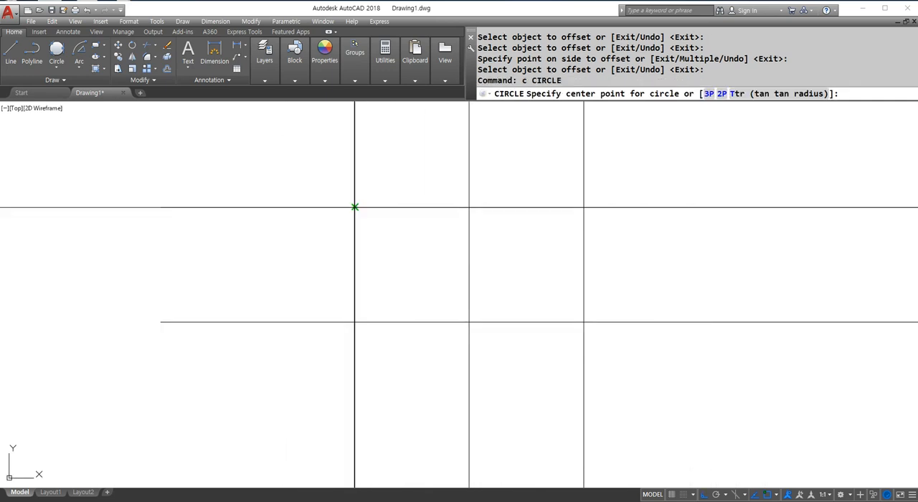
click(354, 207)
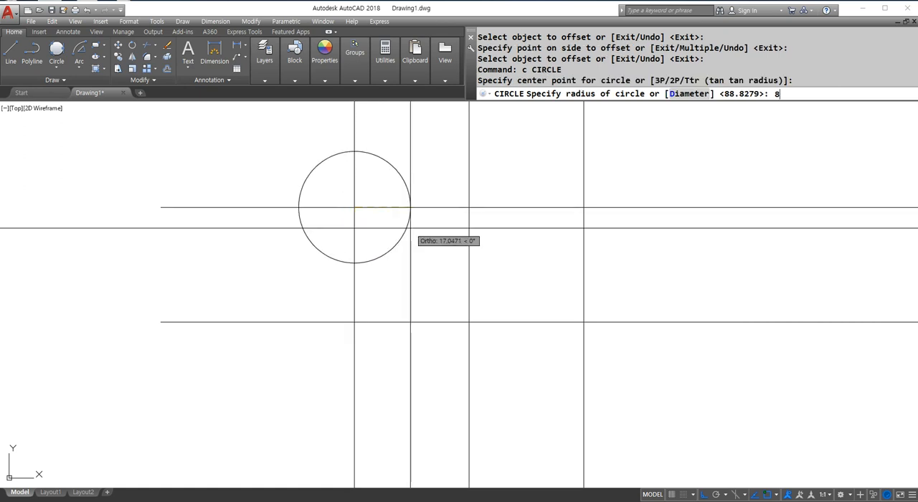
text(8)
key(Return)
key(Return)
click(354, 207)
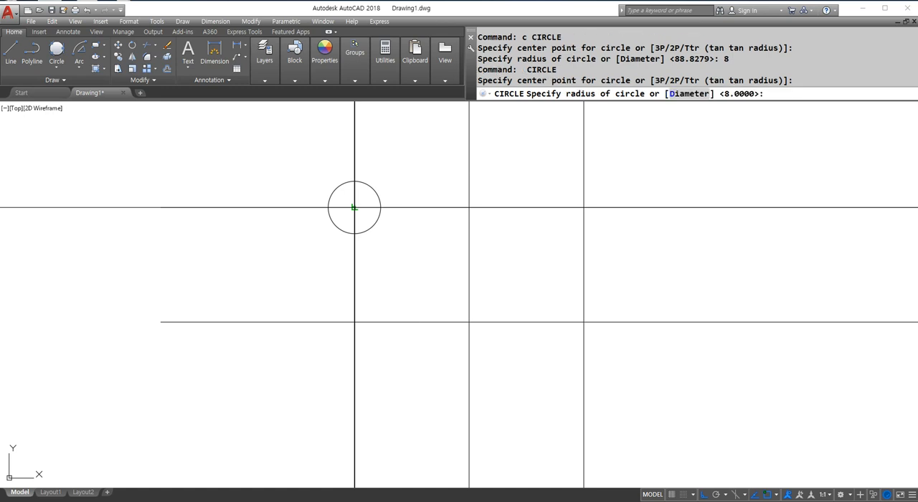
text(5)
key(Return)
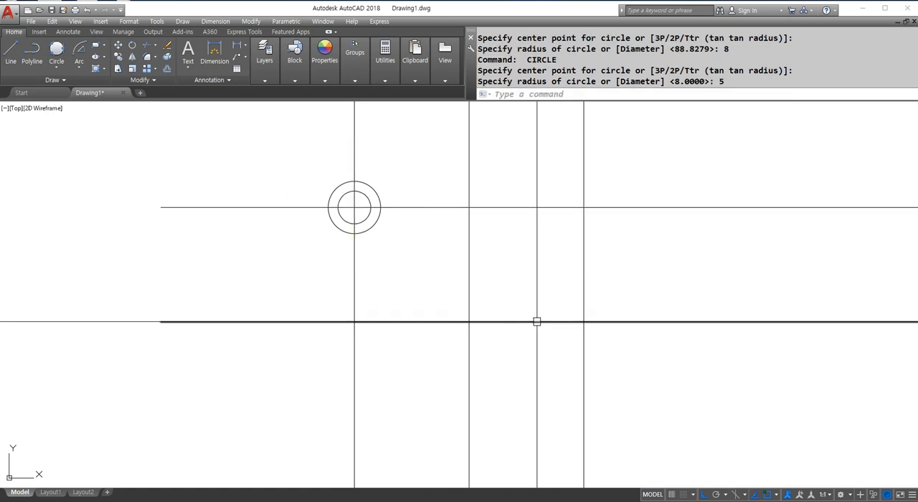
Copy the two concentric circles to the middle and right intersections of the upper horizontal line.
text(co)
key(Return)
click(301, 165)
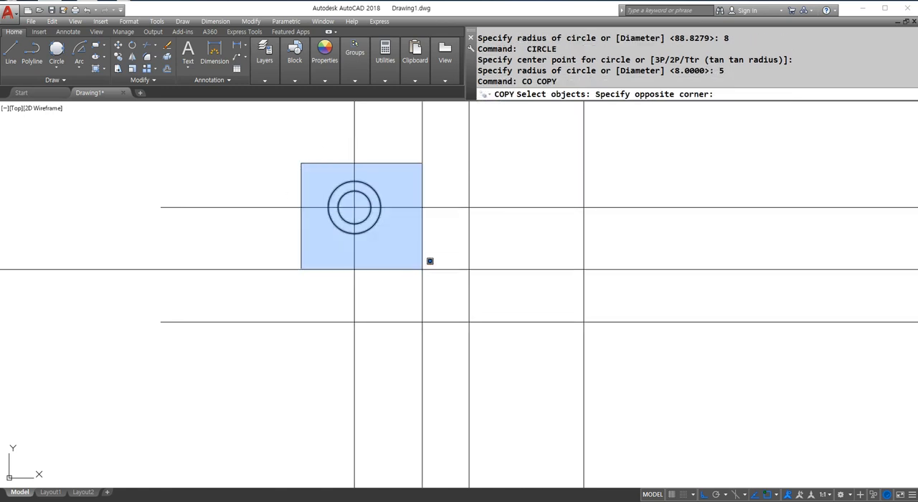
click(418, 252)
key(Return)
click(355, 322)
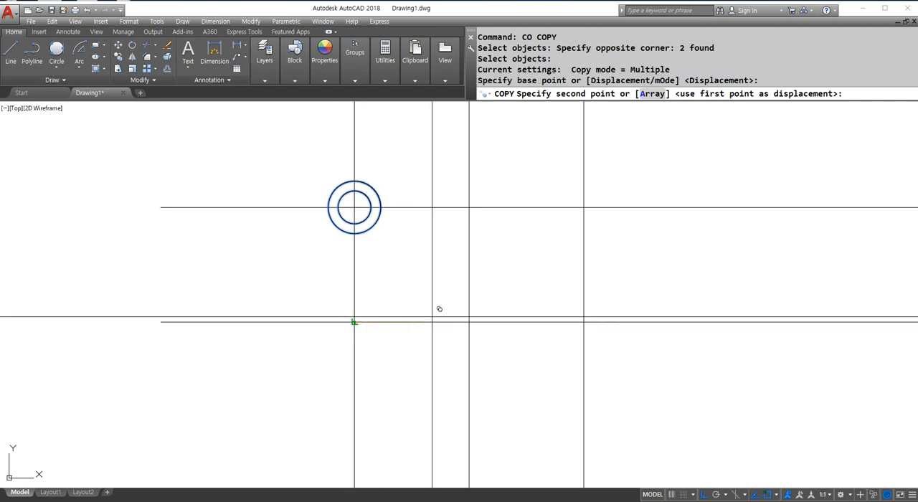
click(469, 322)
click(584, 322)
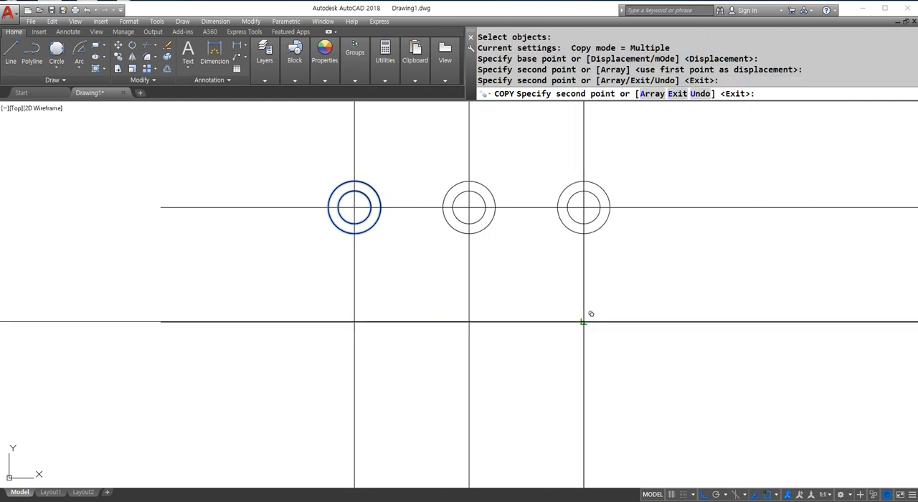
key(Return)
key(Return)
Copy the whole row of six circles down onto the intersections of the lower horizontal line.
click(259, 158)
click(730, 286)
key(Return)
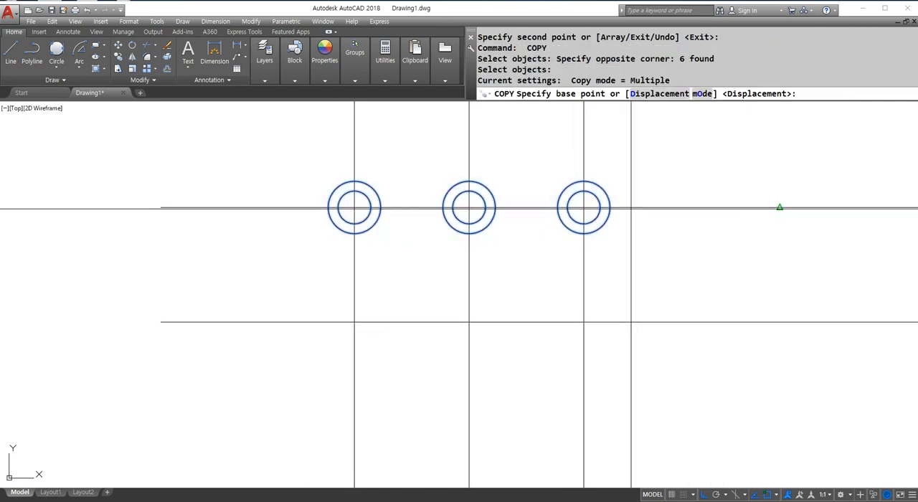
click(584, 208)
click(584, 322)
key(Escape)
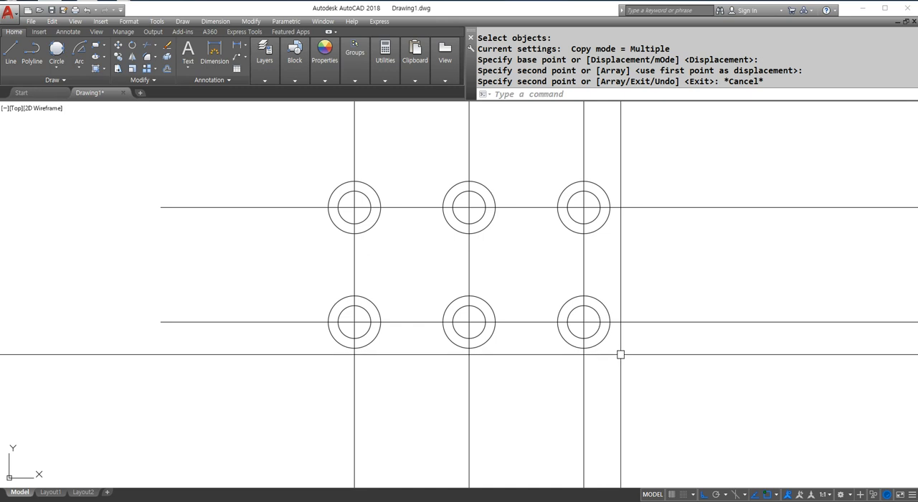
Fillet the outer circles of the left column together with radius 25 on both their left and right sides.
text(f)
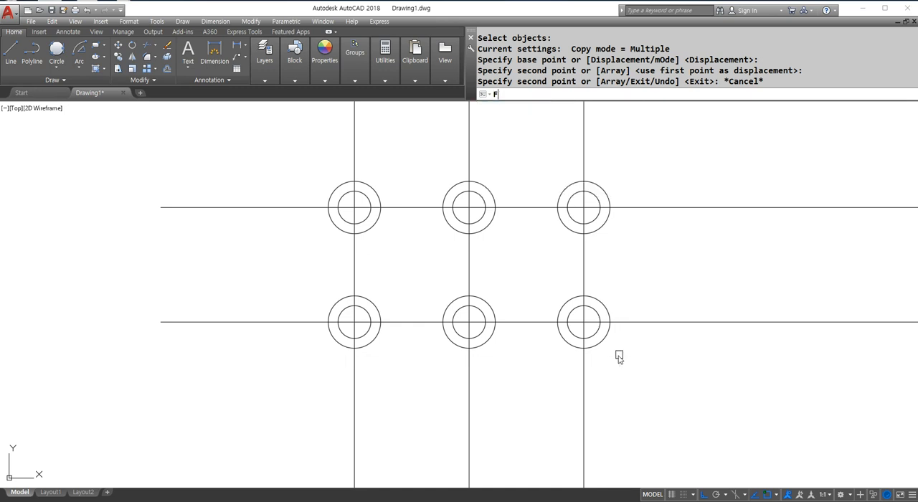
key(Return)
text(r)
key(Return)
text(25)
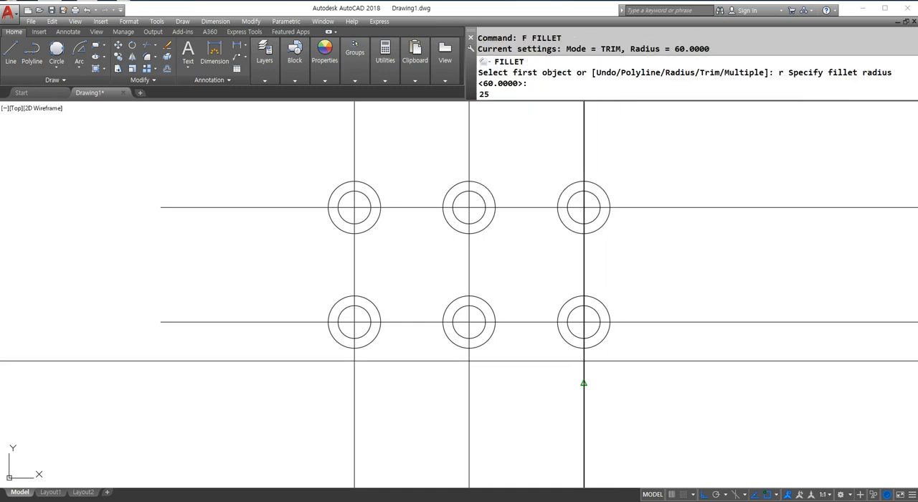
key(Return)
click(336, 307)
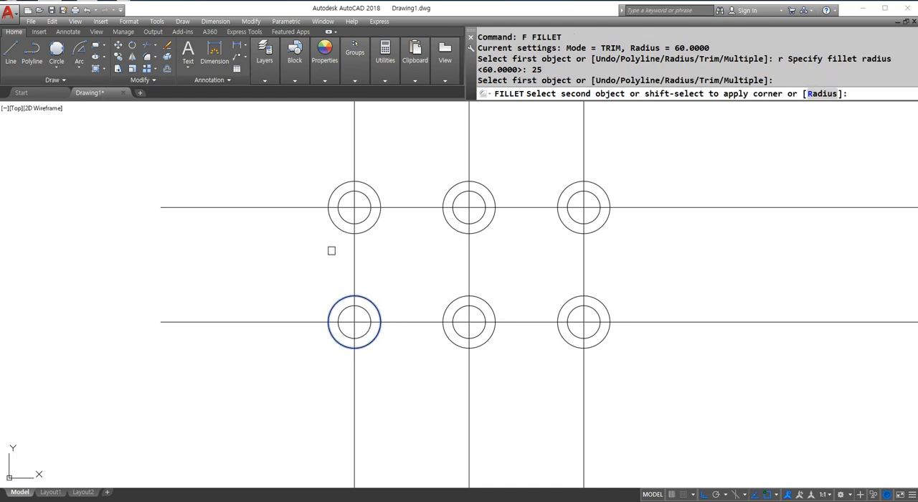
click(331, 215)
key(Return)
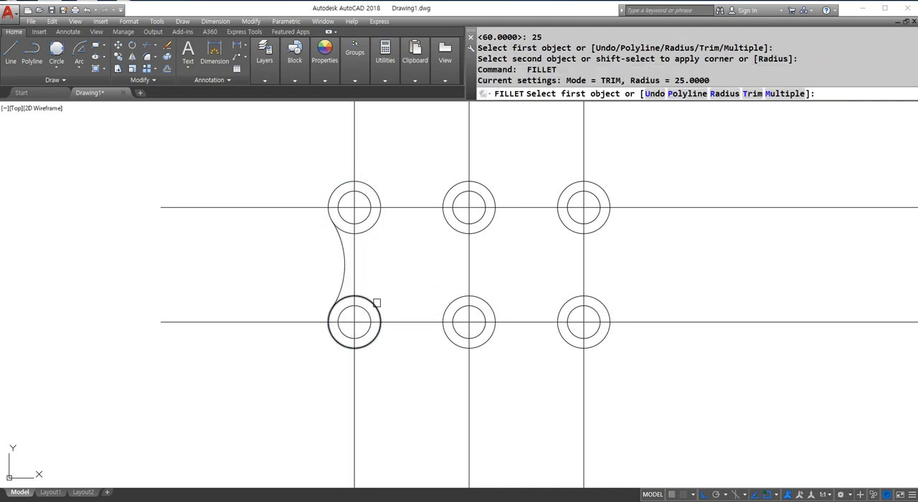
click(376, 305)
click(376, 219)
Fillet the outer circles at the lower-left and lower-middle intersections with radius 25, both above and below the centre line.
key(Return)
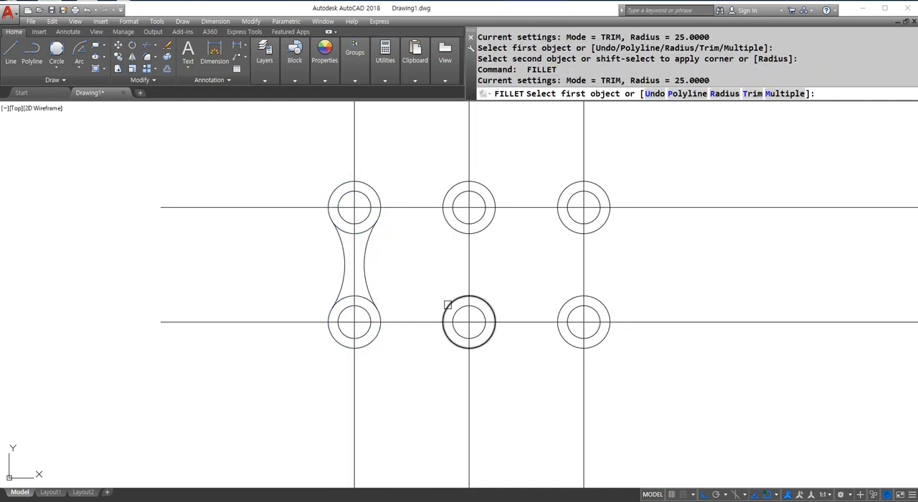
click(453, 298)
click(369, 296)
click(363, 296)
key(Return)
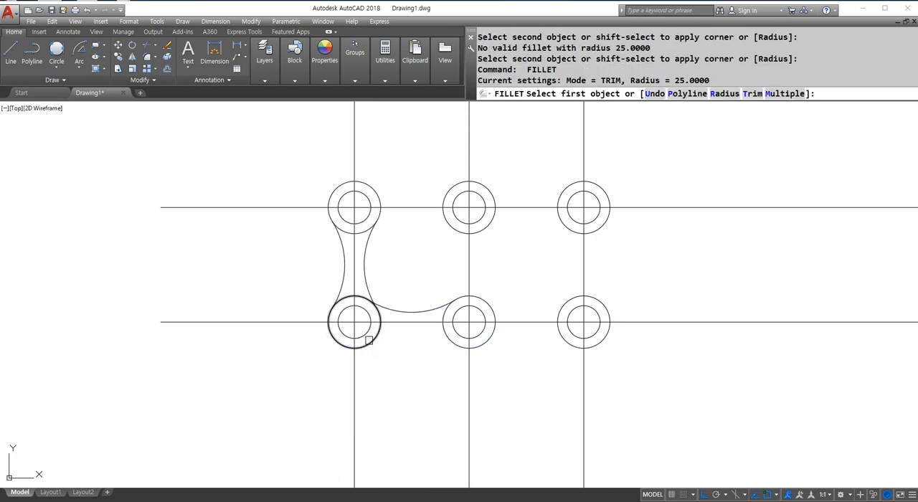
click(369, 340)
click(456, 343)
key(Return)
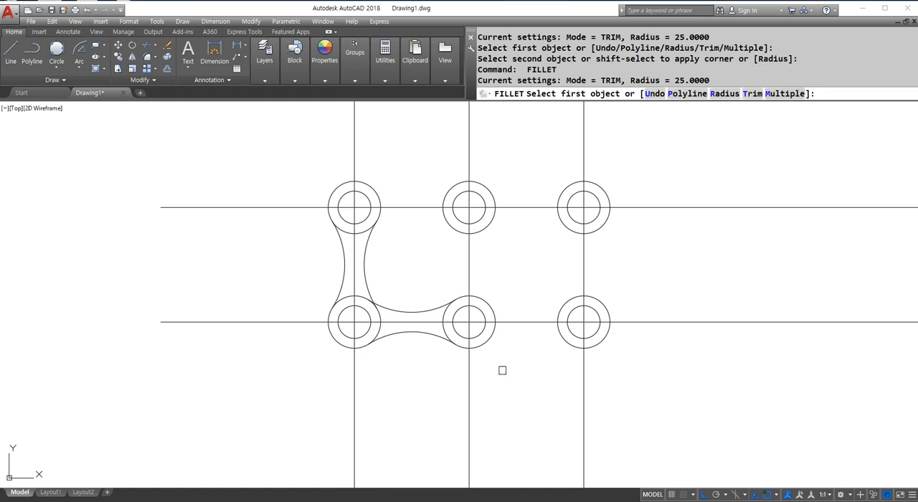
key(Escape)
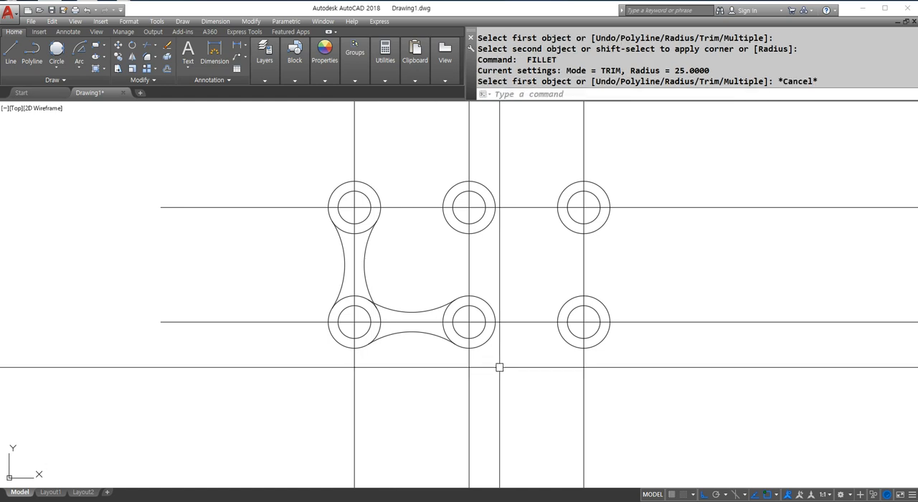